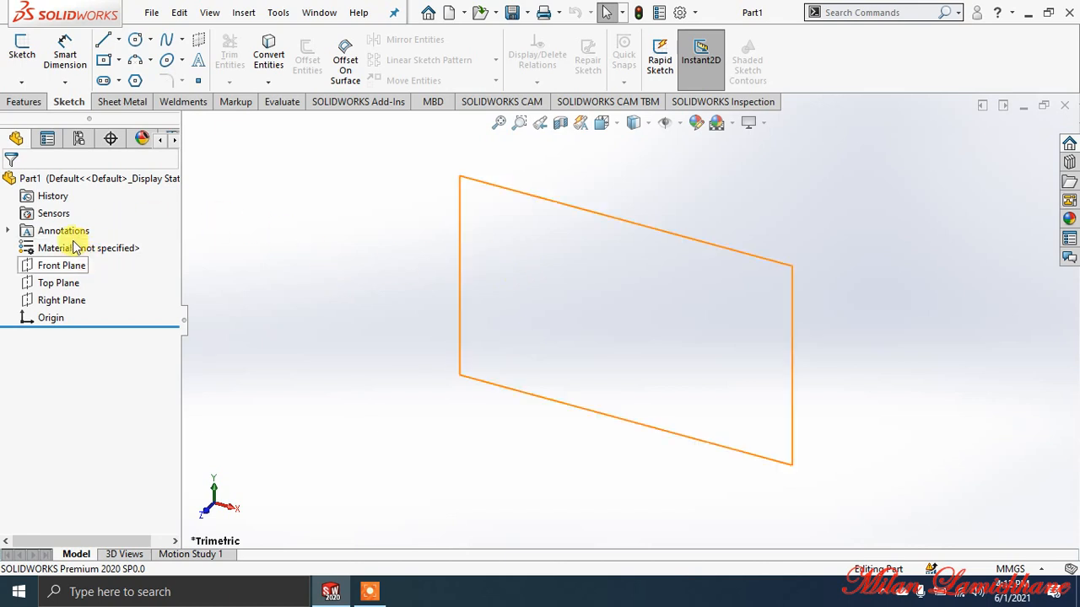
- Start a sketch on the Front Plane and draw a horizontal Straight Slot about 71 mm between centres and 24 mm wide, up-left of the origin
{"action": "left_click", "coordinate": [22, 52]}
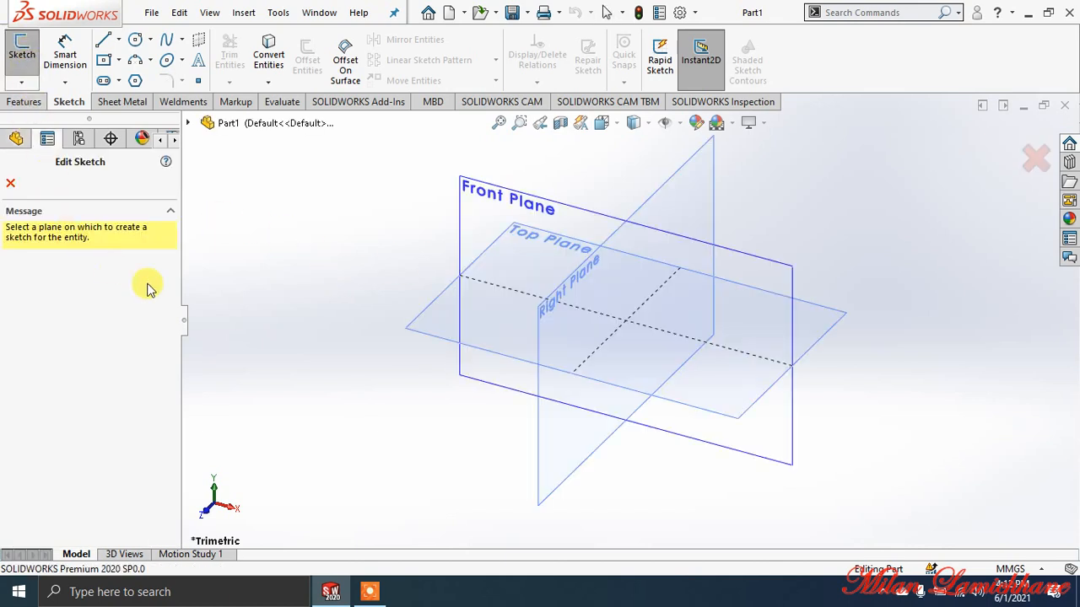
{"action": "left_click", "coordinate": [512, 203]}
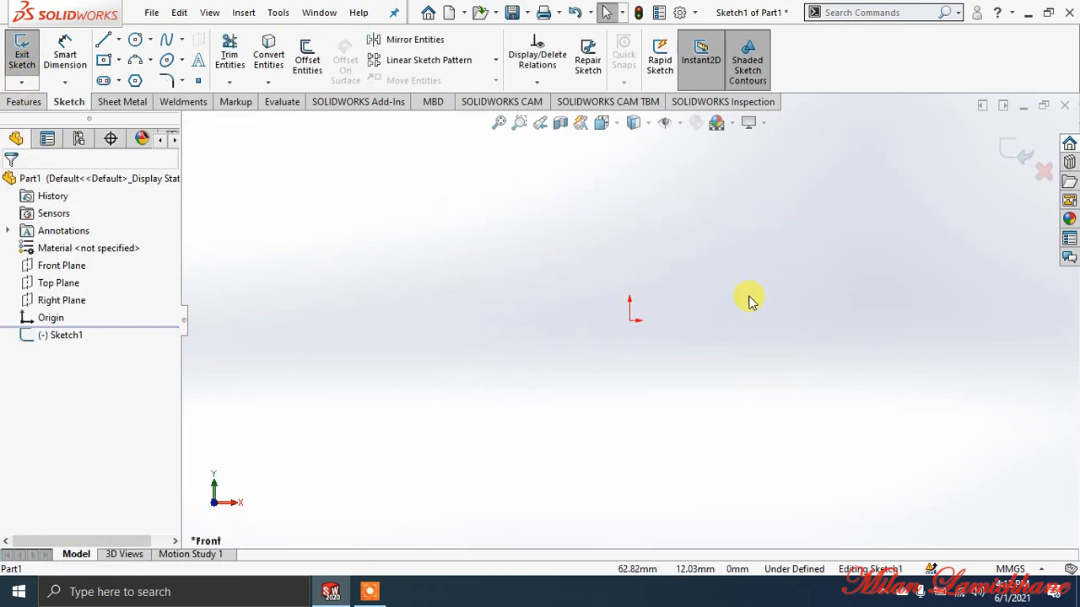
{"action": "left_click", "coordinate": [121, 82]}
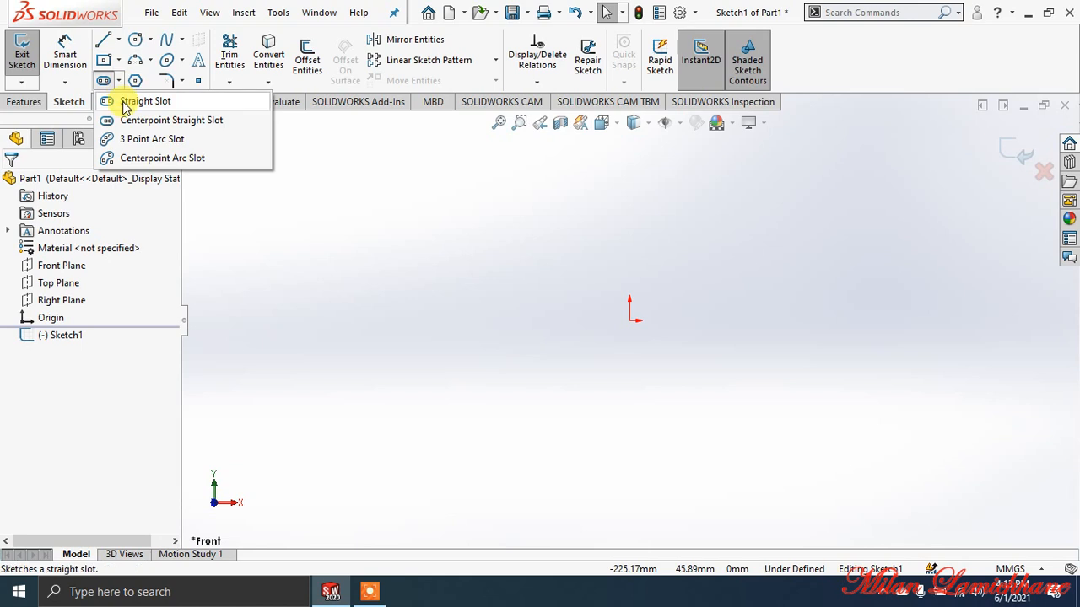
{"action": "left_click", "coordinate": [144, 102]}
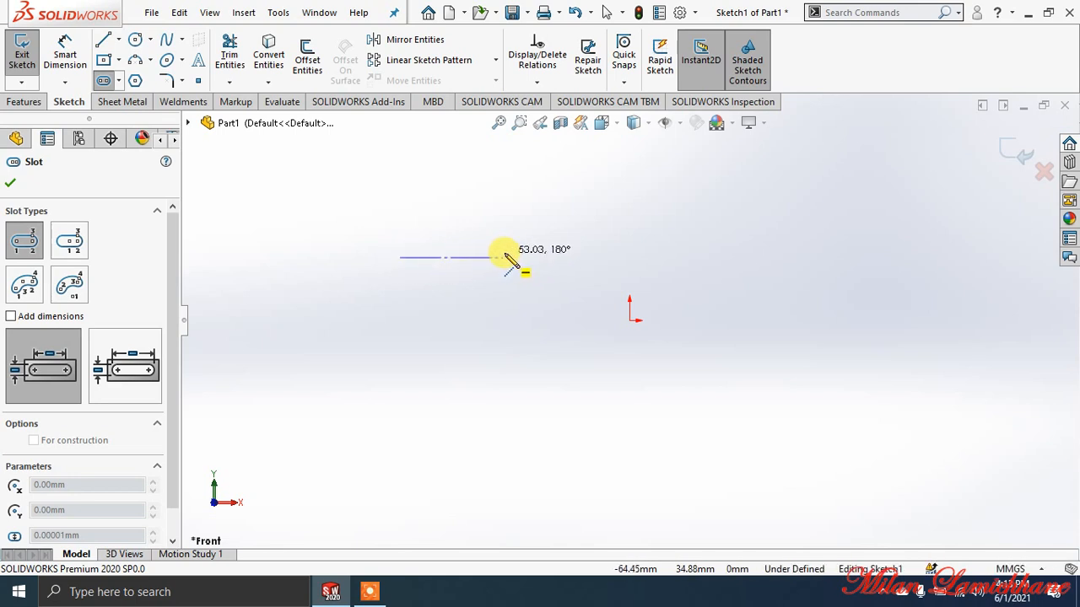
{"action": "left_click", "coordinate": [539, 256]}
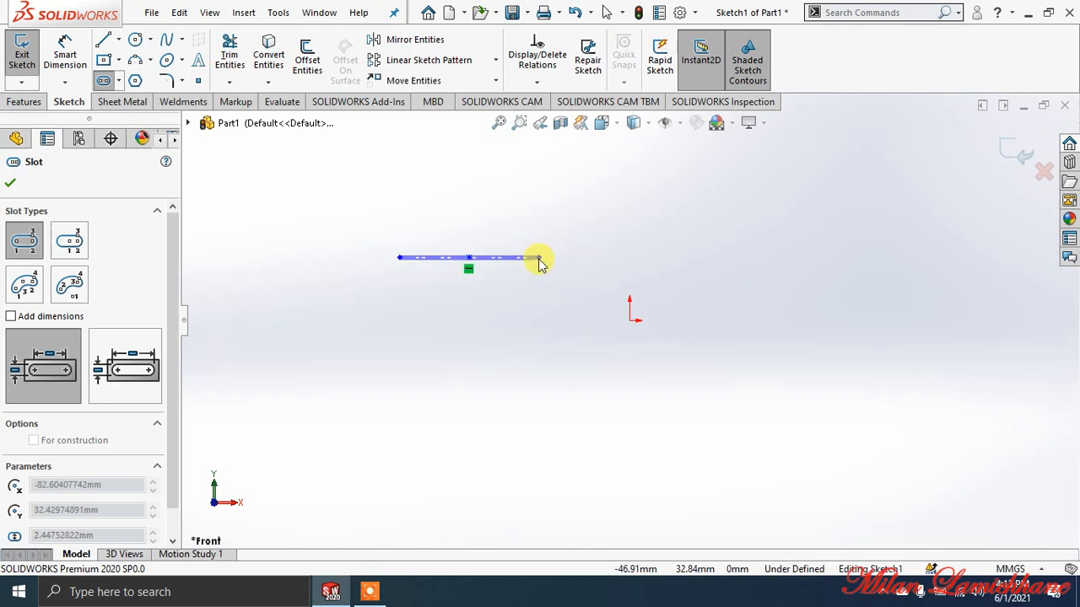
{"action": "left_click", "coordinate": [581, 287]}
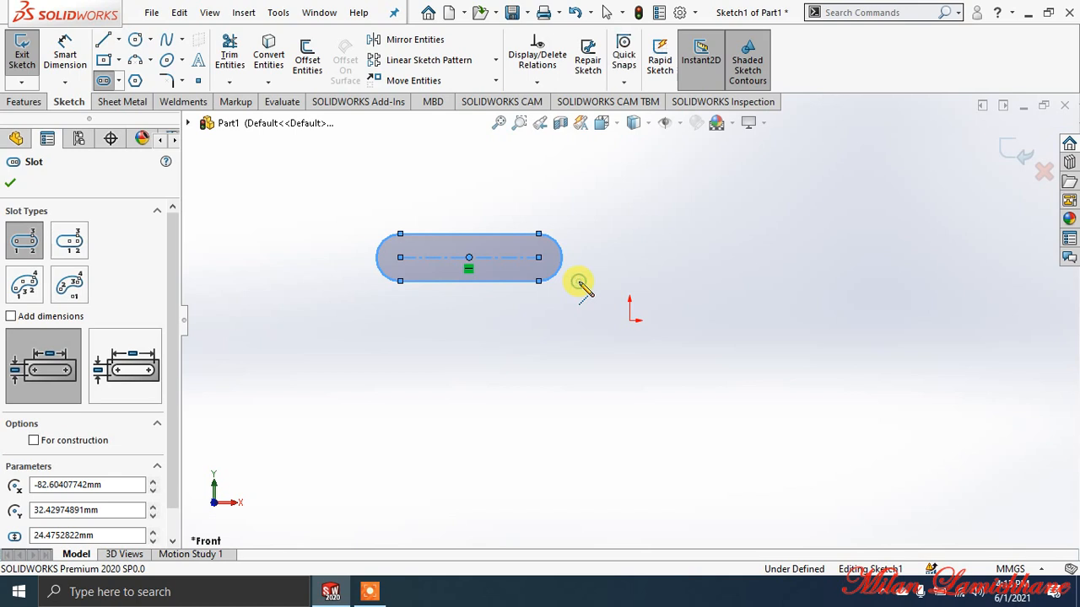
{"action": "left_click", "coordinate": [10, 182]}
- Dimension the slot's straight upper edge and set its length to 80 mm
{"action": "mouse_move", "coordinate": [470, 342]}
{"action": "middle_mouse_down"}
{"action": "mouse_move", "coordinate": [472, 366]}
{"action": "mouse_move", "coordinate": [511, 374]}
{"action": "mouse_move", "coordinate": [477, 345]}
{"action": "middle_mouse_up"}
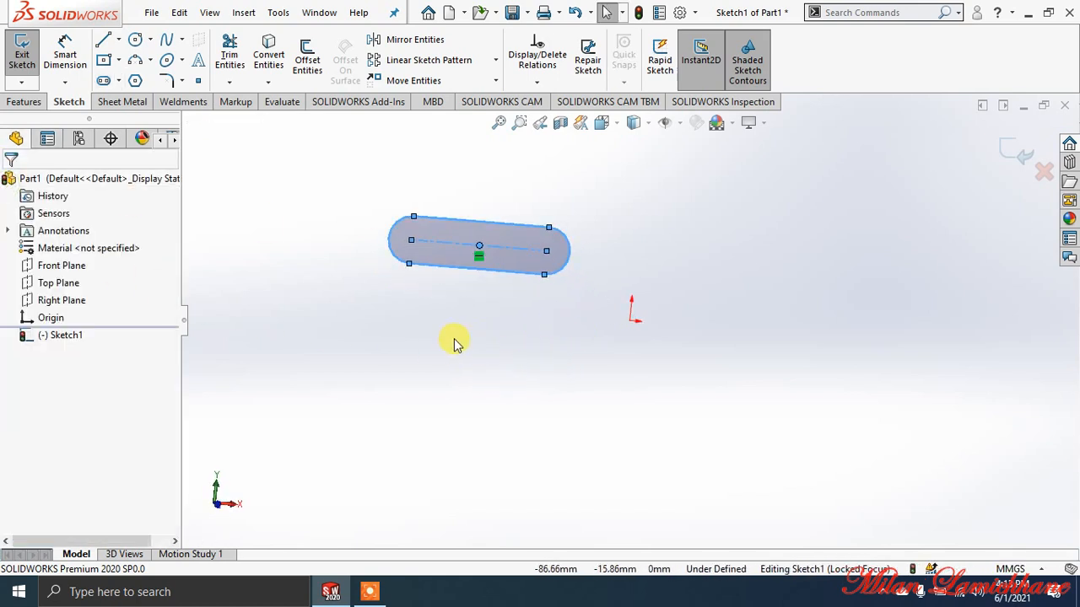
{"action": "key", "text": "space"}
{"action": "left_click", "coordinate": [639, 247]}
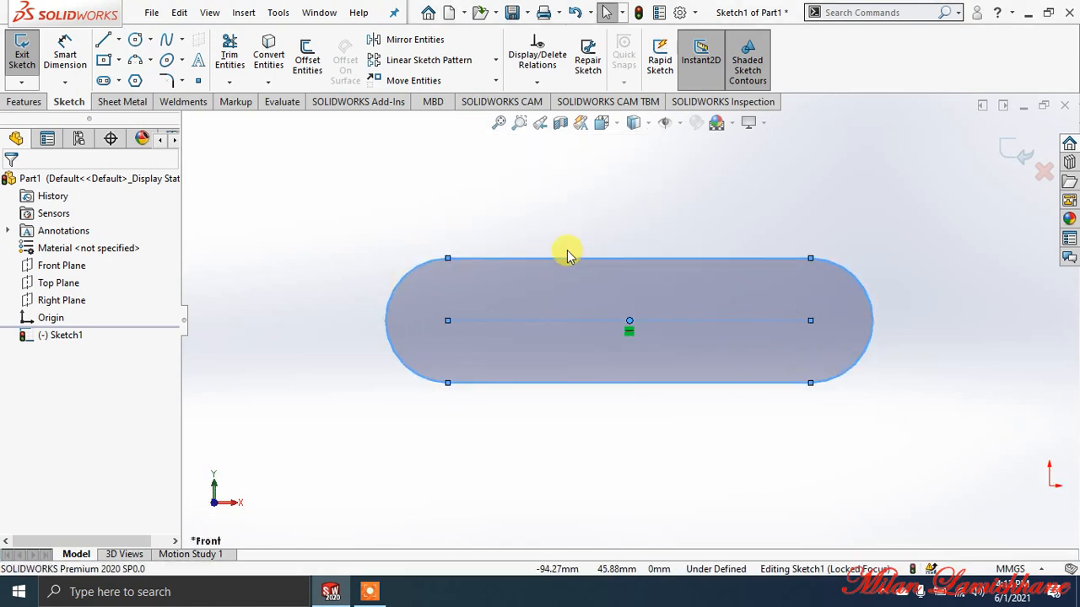
{"action": "left_click", "coordinate": [65, 52]}
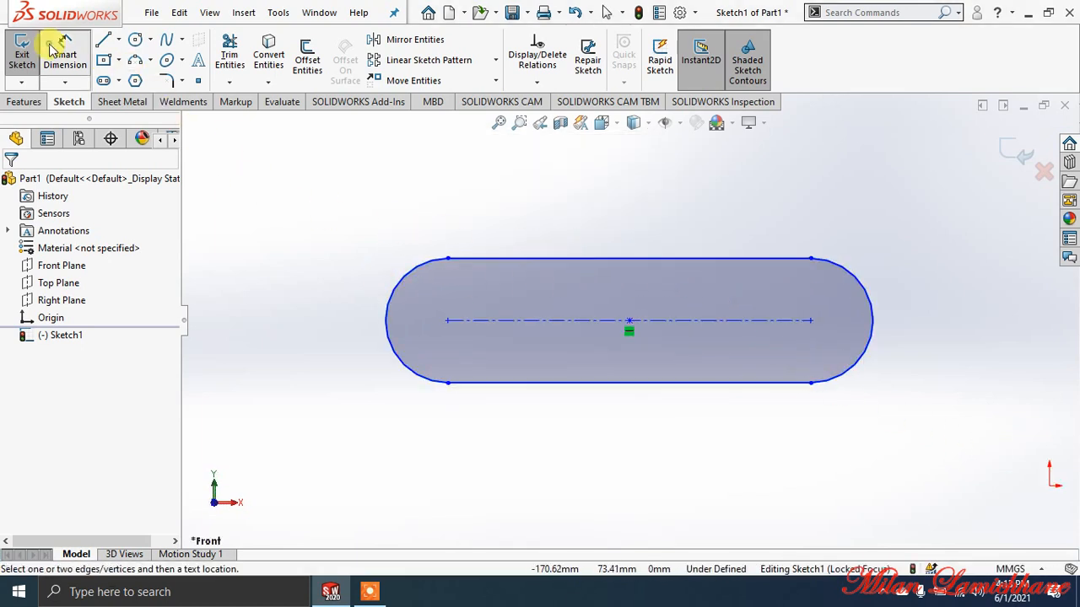
{"action": "left_click", "coordinate": [620, 266]}
{"action": "left_click", "coordinate": [621, 202]}
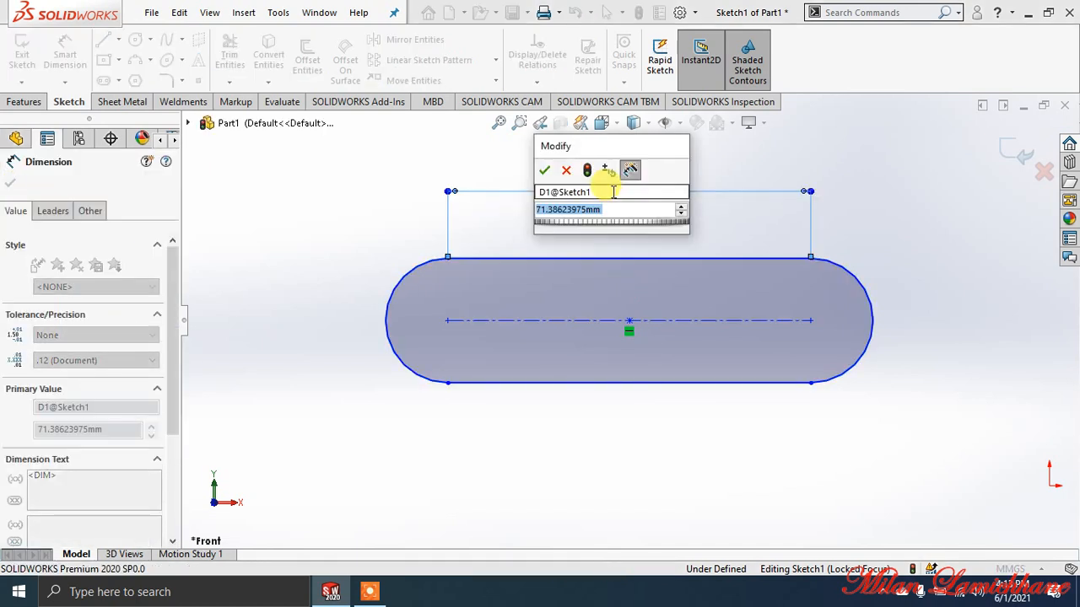
{"action": "key", "text": "Up"}
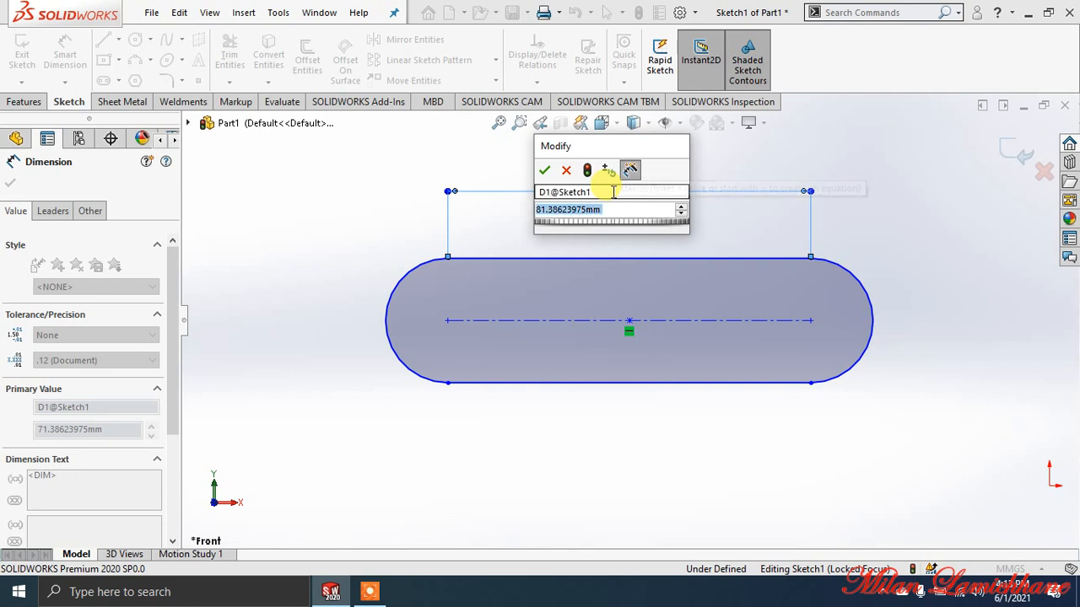
{"action": "key", "text": "Num_Lock"}
{"action": "type", "text": "80"}
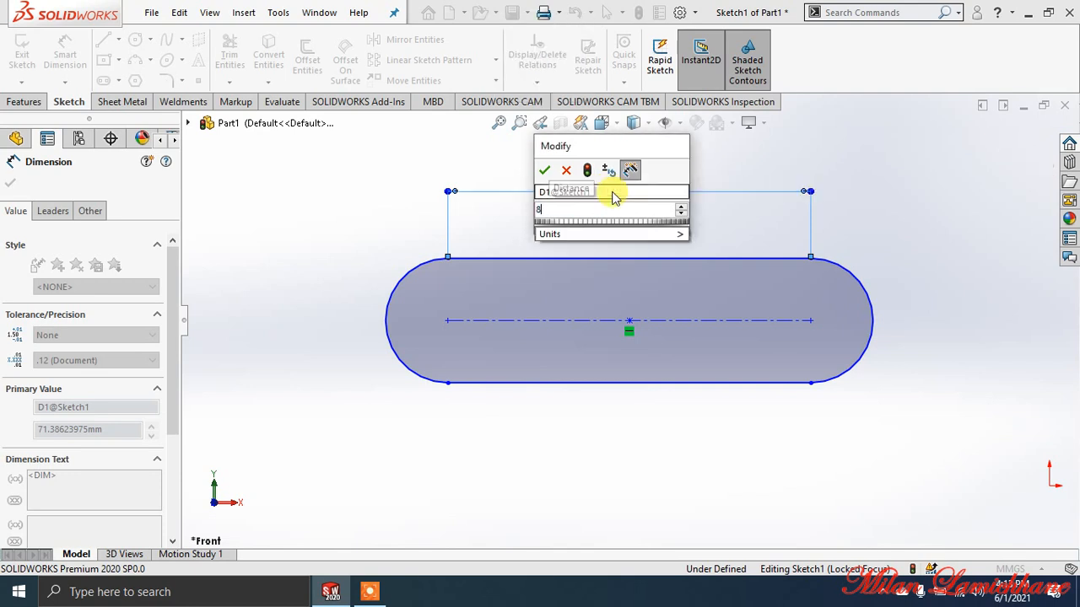
{"action": "key", "text": "Return"}
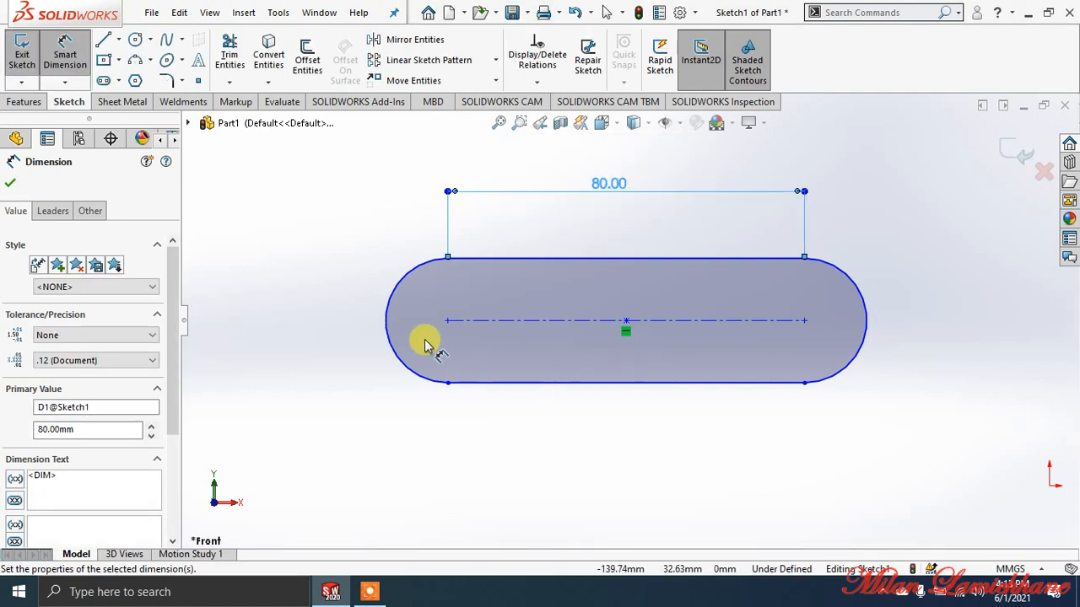
- Dimension the slot's left end arc with a radius of 15 mm
{"action": "left_click", "coordinate": [384, 319]}
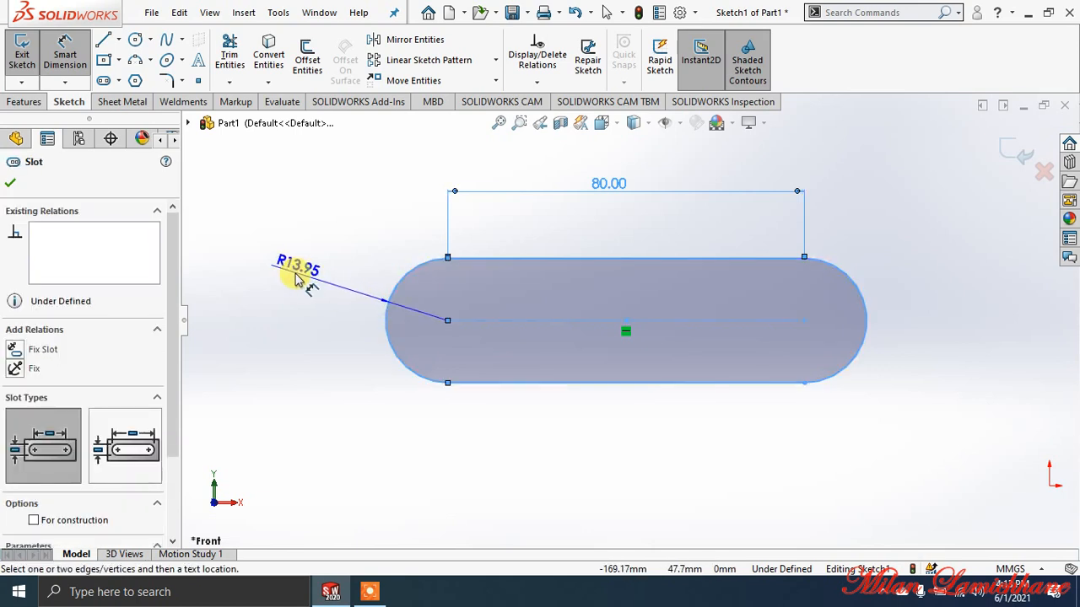
{"action": "left_click", "coordinate": [295, 261]}
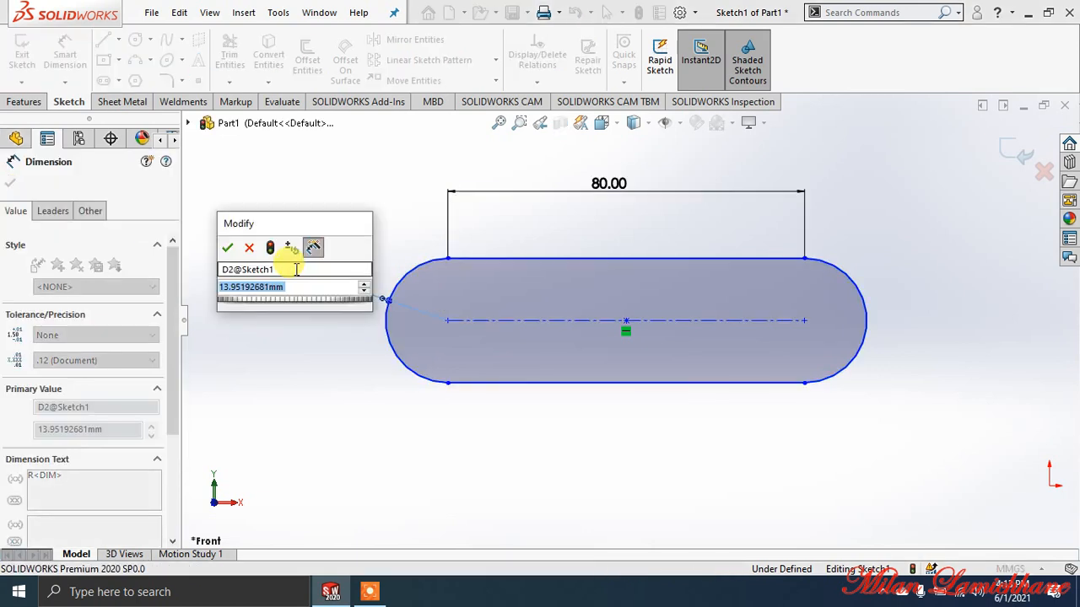
{"action": "type", "text": "15"}
{"action": "key", "text": "Return"}
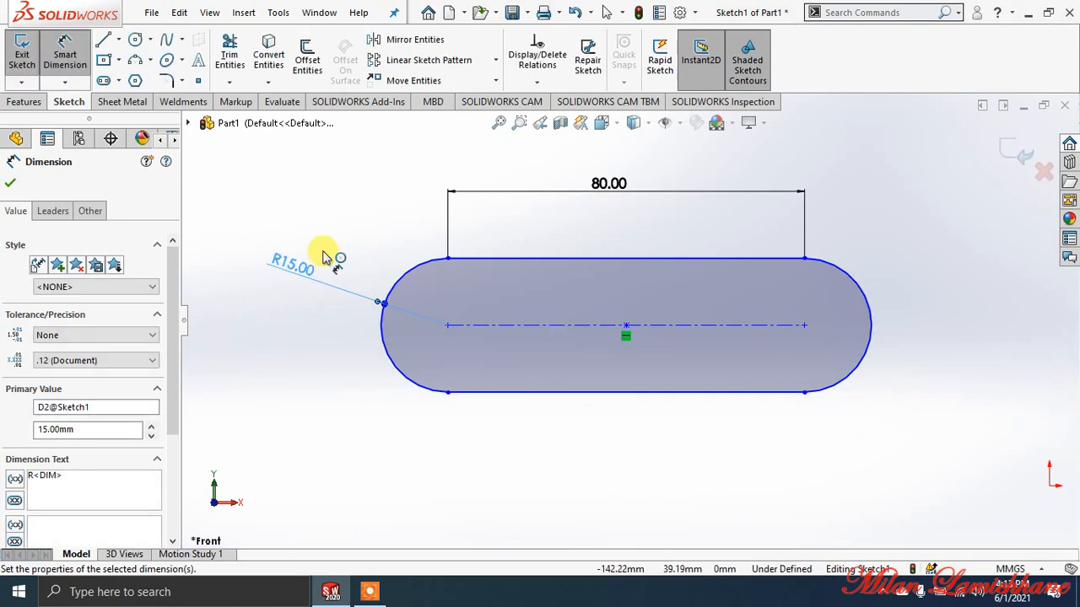
{"action": "left_click", "coordinate": [10, 182]}
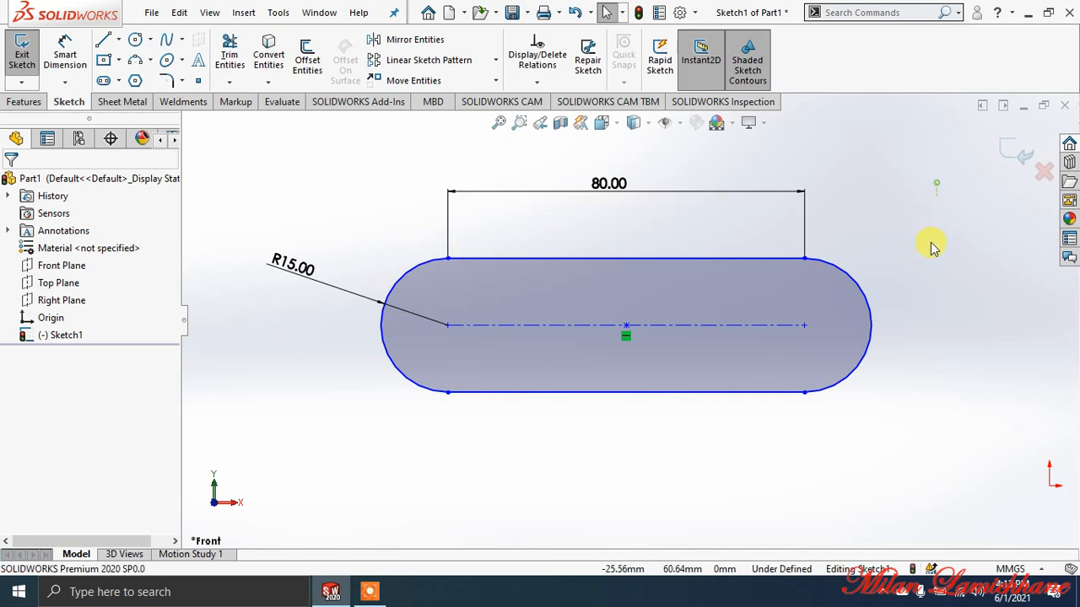
{"action": "left_click_drag", "start_coordinate": [938, 179], "coordinate": [266, 432]}
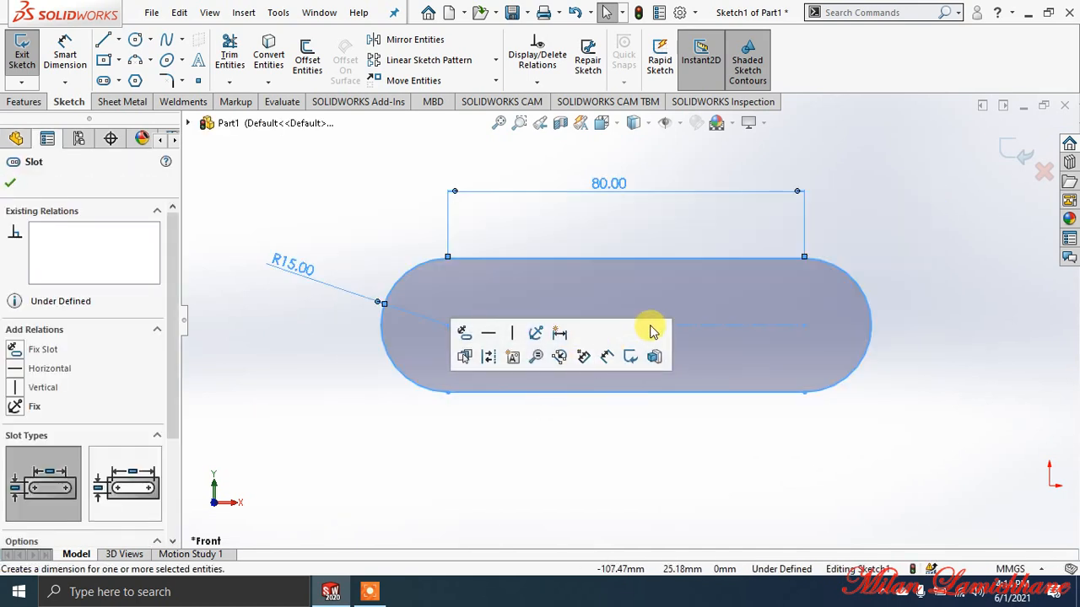
{"action": "left_click", "coordinate": [311, 274]}
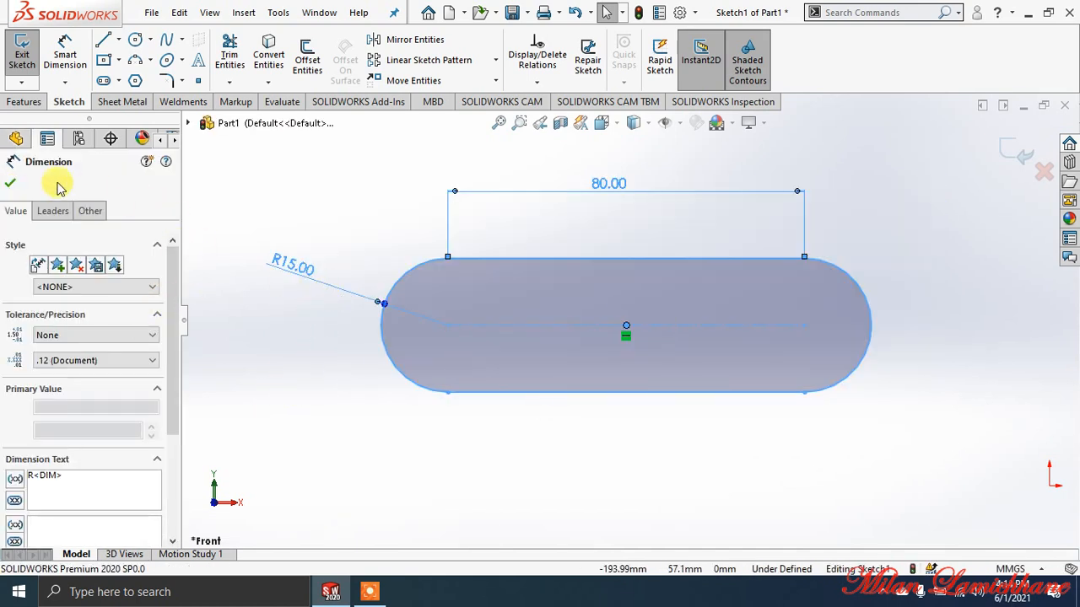
{"action": "left_click", "coordinate": [10, 186]}
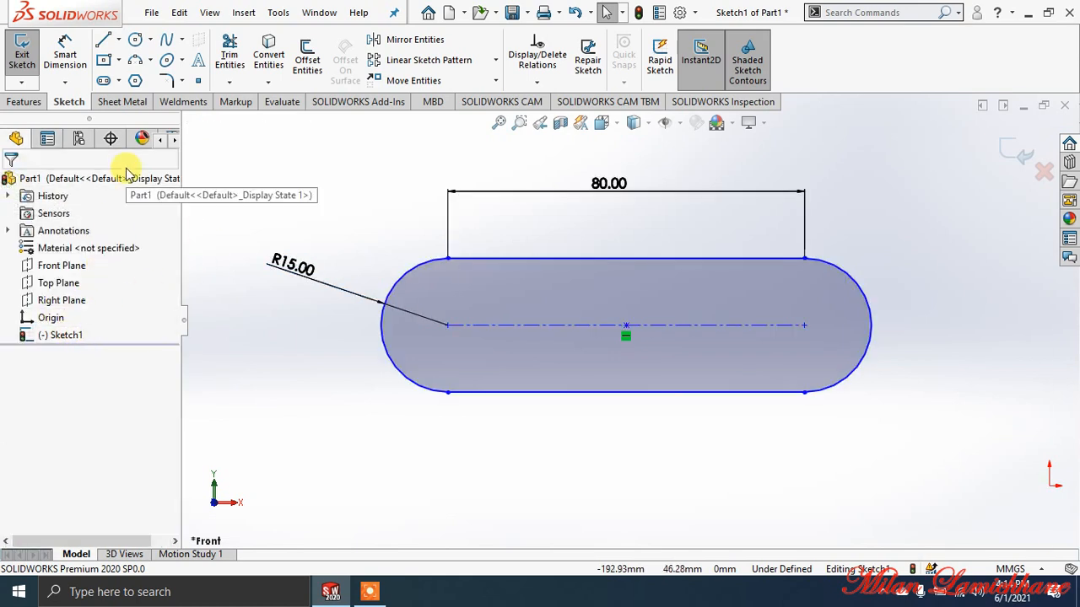
- Draw a horizontal Centerpoint Straight Slot up-left of the first slot, about 143 mm between centres and 62 mm wide
{"action": "scroll", "coordinate": [334, 197], "scroll_direction": "up", "scroll_amount": 8}
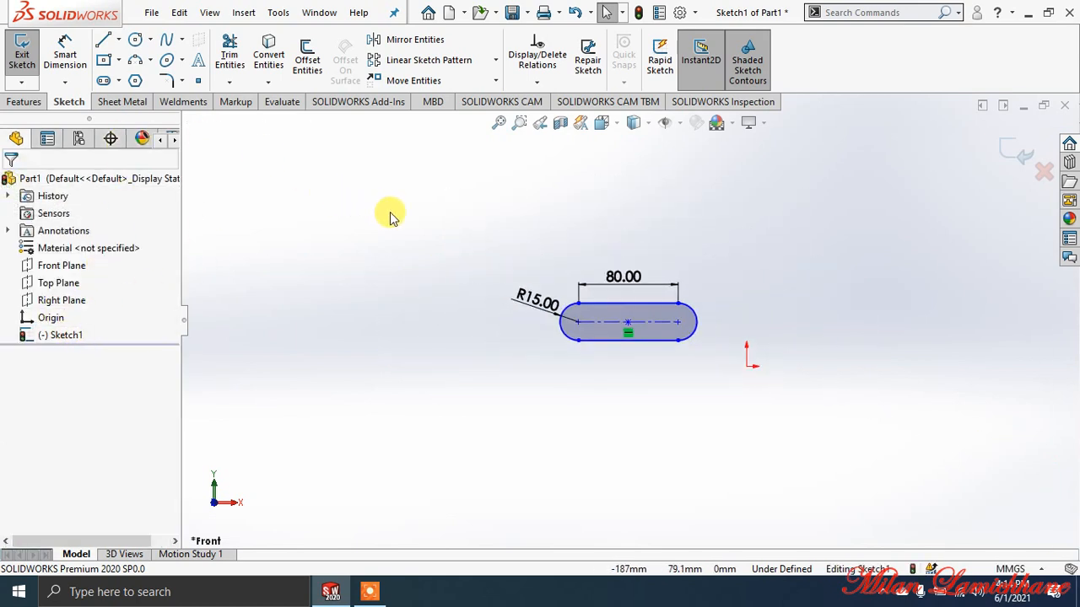
{"action": "left_click", "coordinate": [120, 82]}
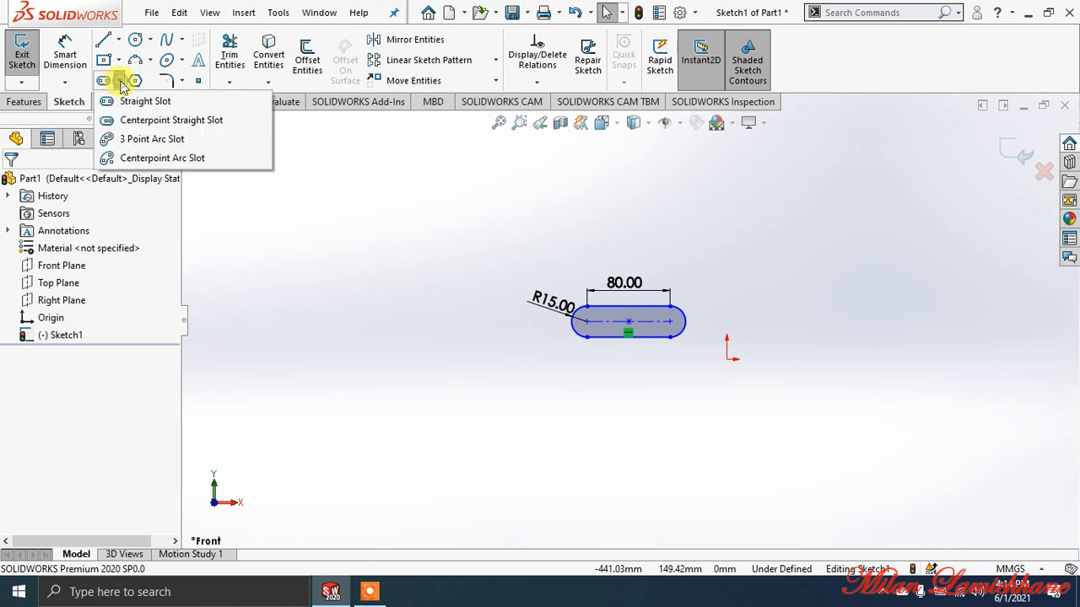
{"action": "left_click", "coordinate": [133, 123]}
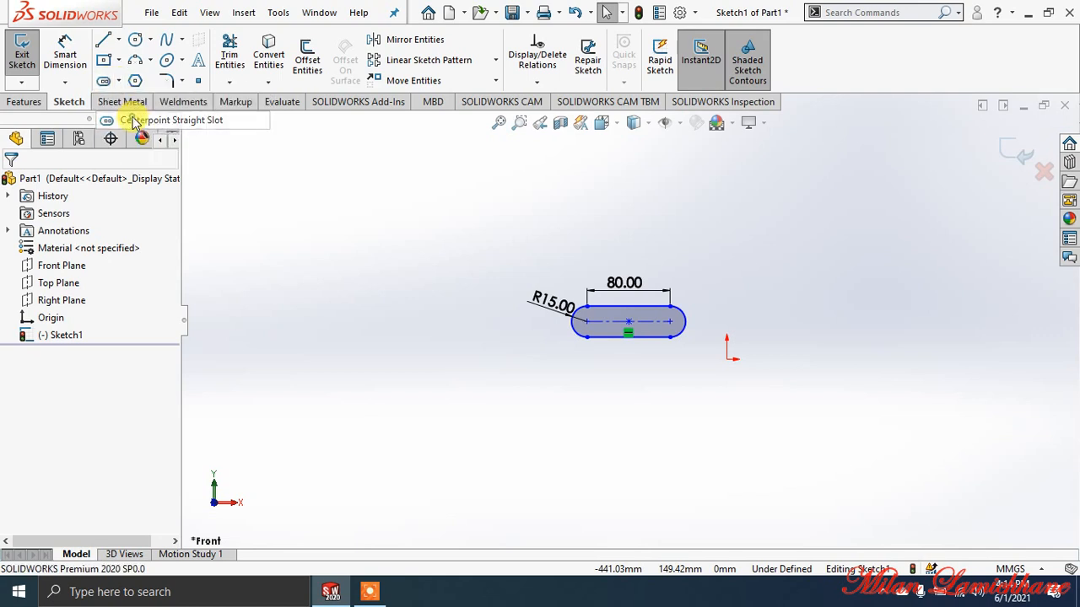
{"action": "left_click", "coordinate": [254, 228]}
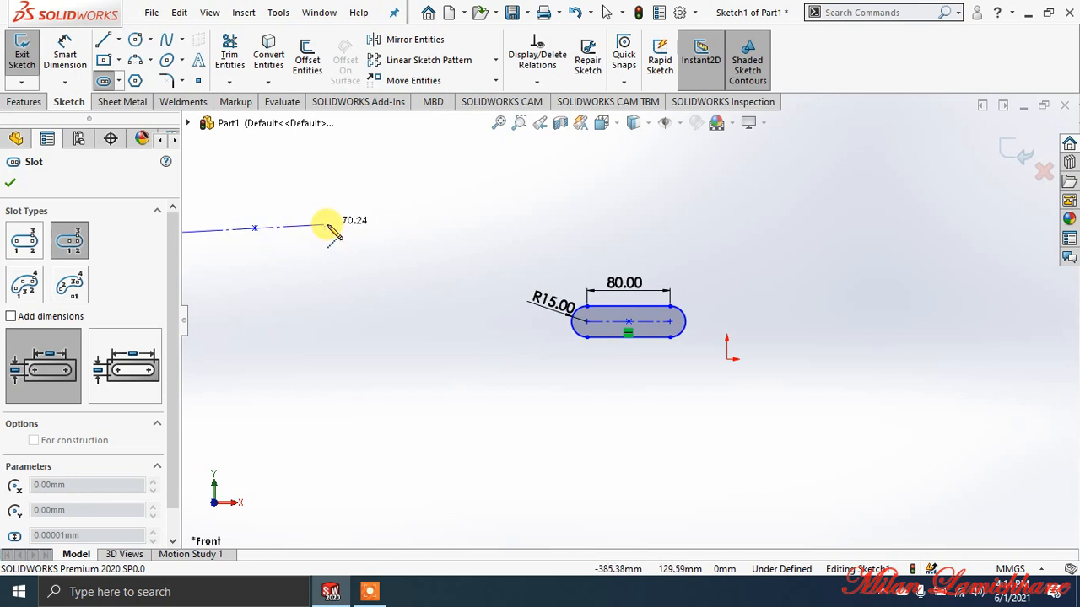
{"action": "scroll", "coordinate": [328, 226], "scroll_direction": "up", "scroll_amount": 2}
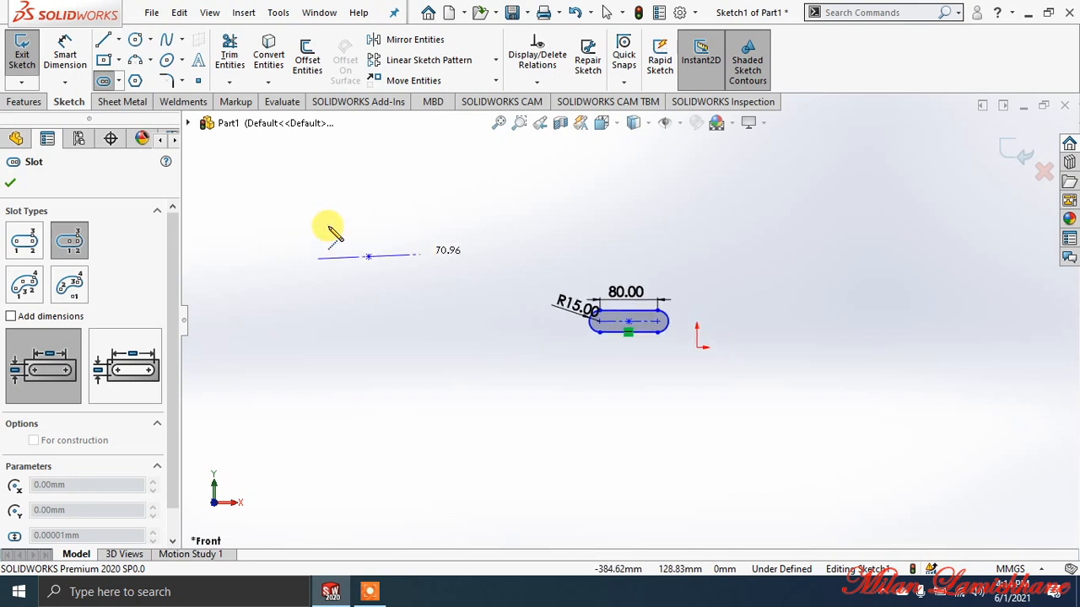
{"action": "left_click", "coordinate": [419, 255]}
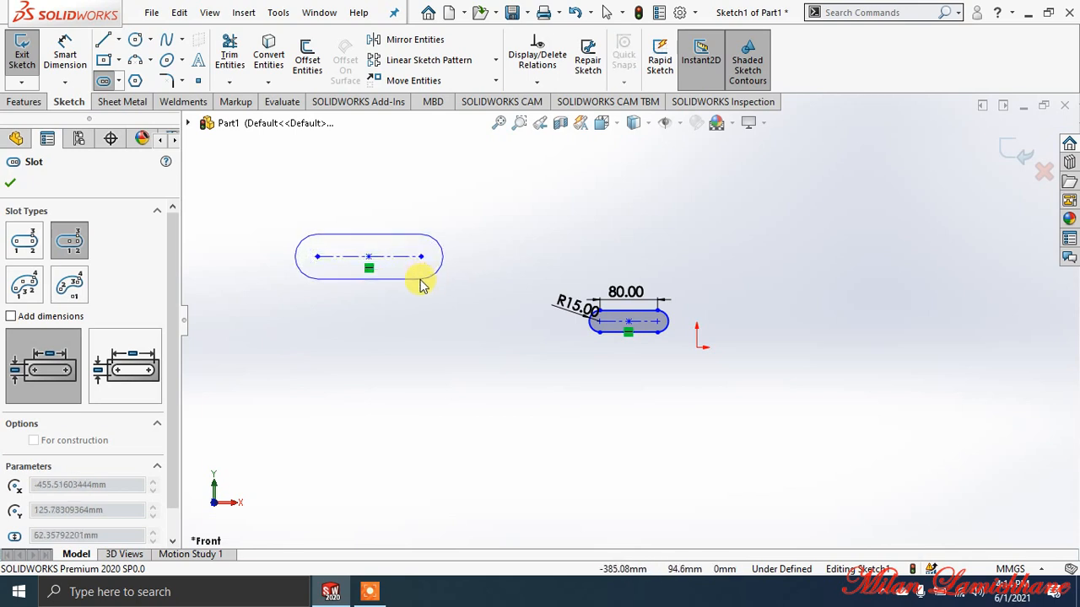
{"action": "left_click", "coordinate": [420, 285]}
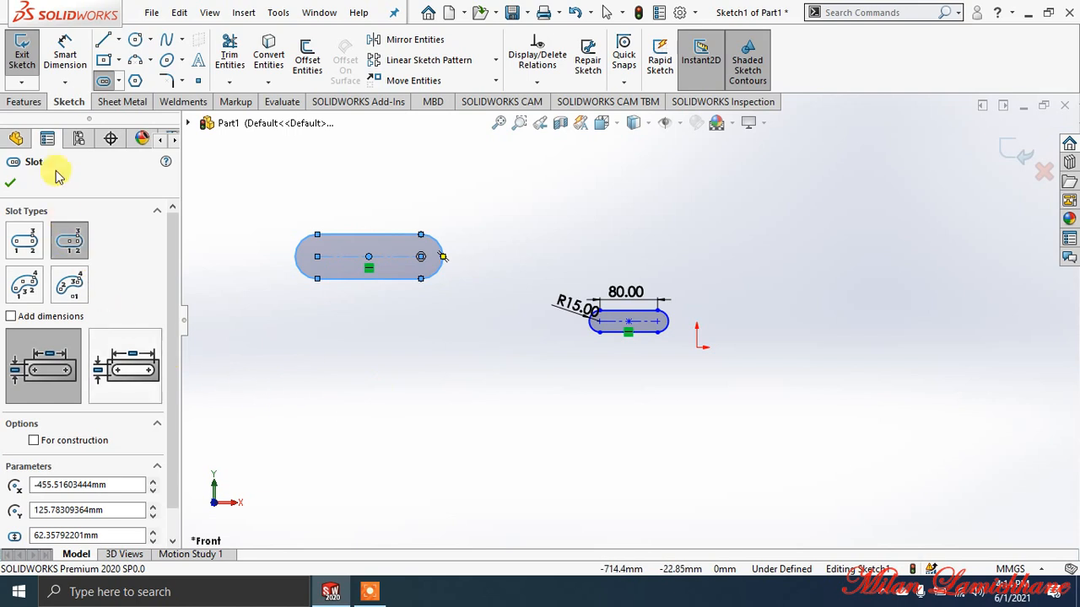
{"action": "left_click", "coordinate": [10, 184]}
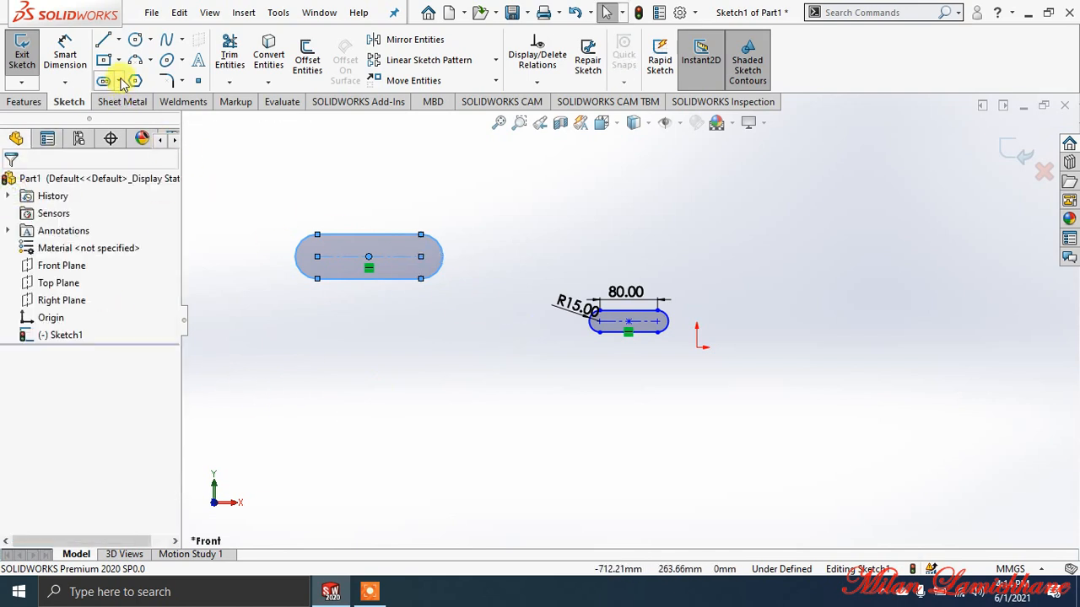
- Dimension the second slot's centreline and set its centre-to-centre length to 150 mm
{"action": "left_click", "coordinate": [66, 44]}
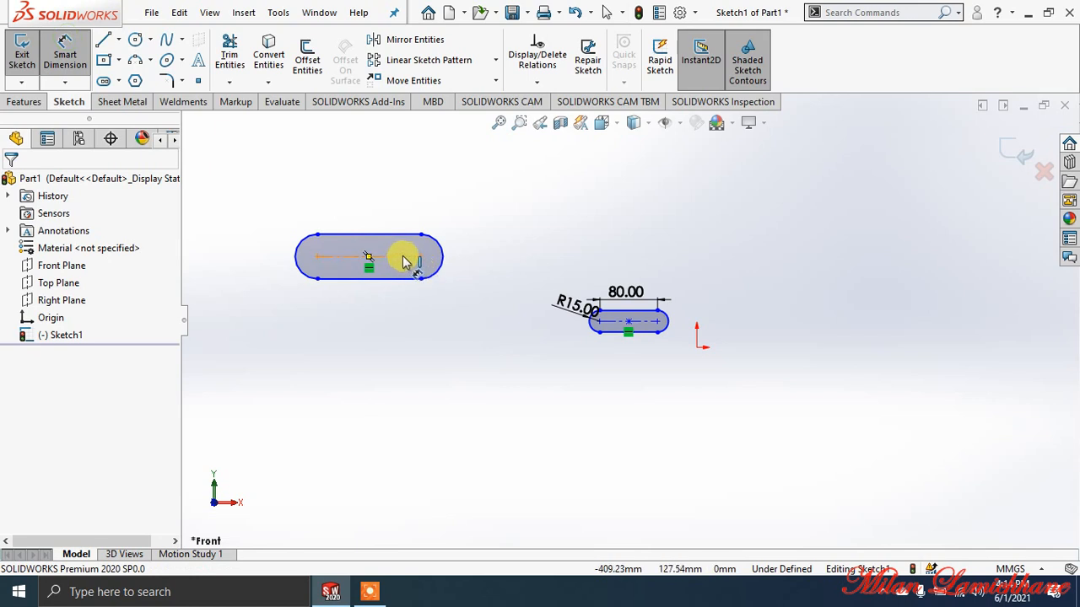
{"action": "left_click", "coordinate": [402, 255]}
{"action": "left_click", "coordinate": [369, 355]}
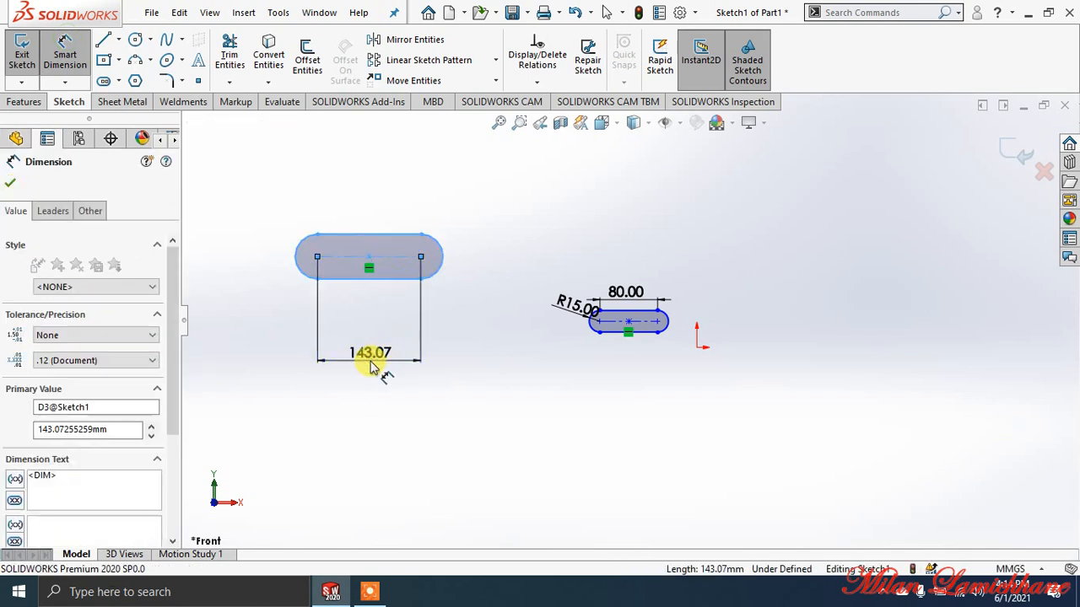
{"action": "type", "text": "100"}
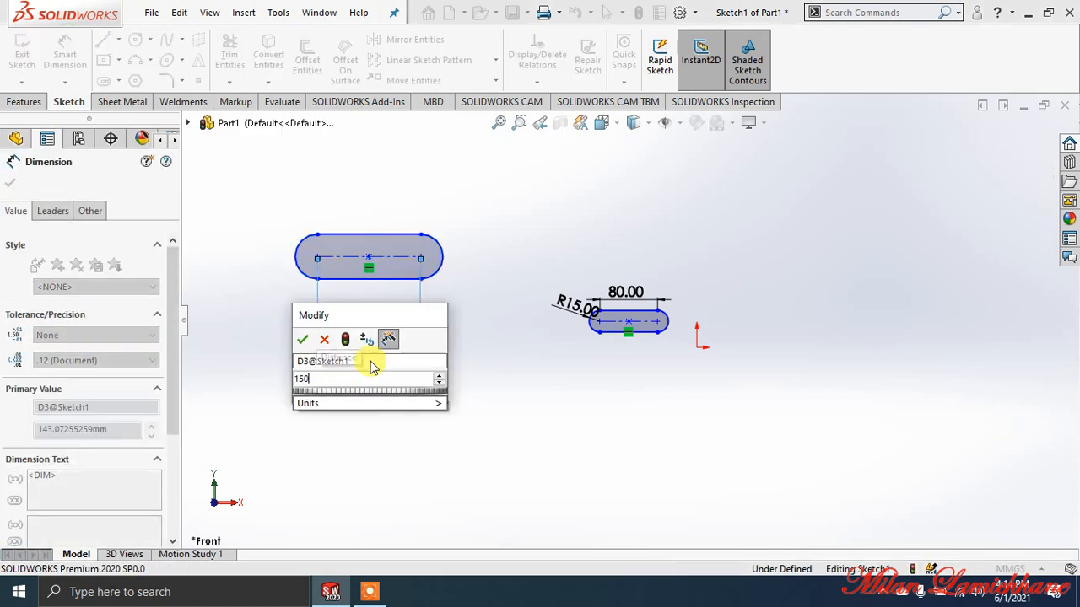
{"action": "key", "text": "Return"}
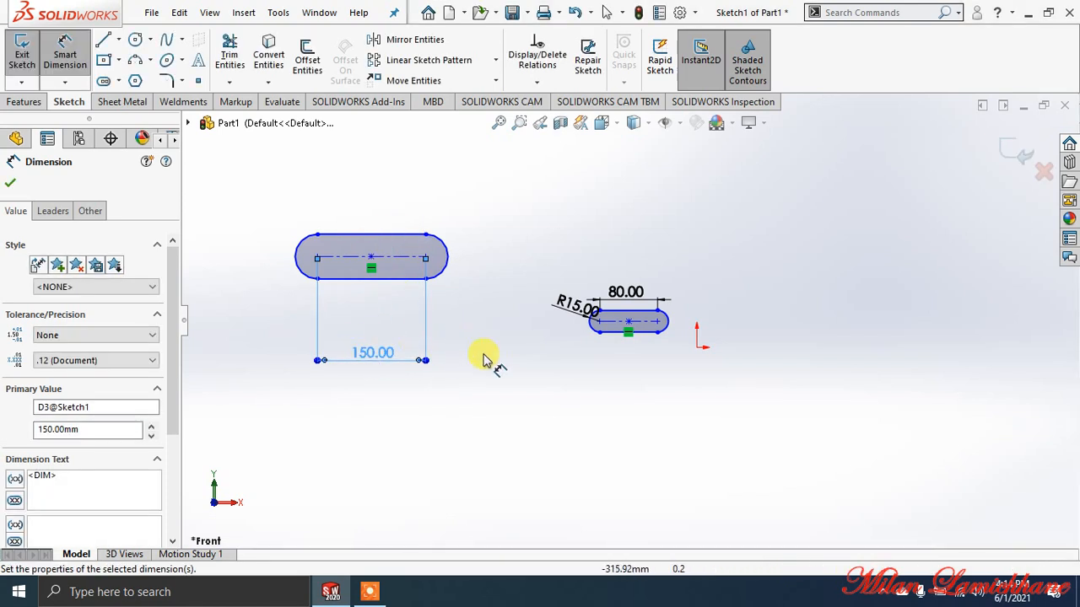
{"action": "left_click", "coordinate": [10, 185]}
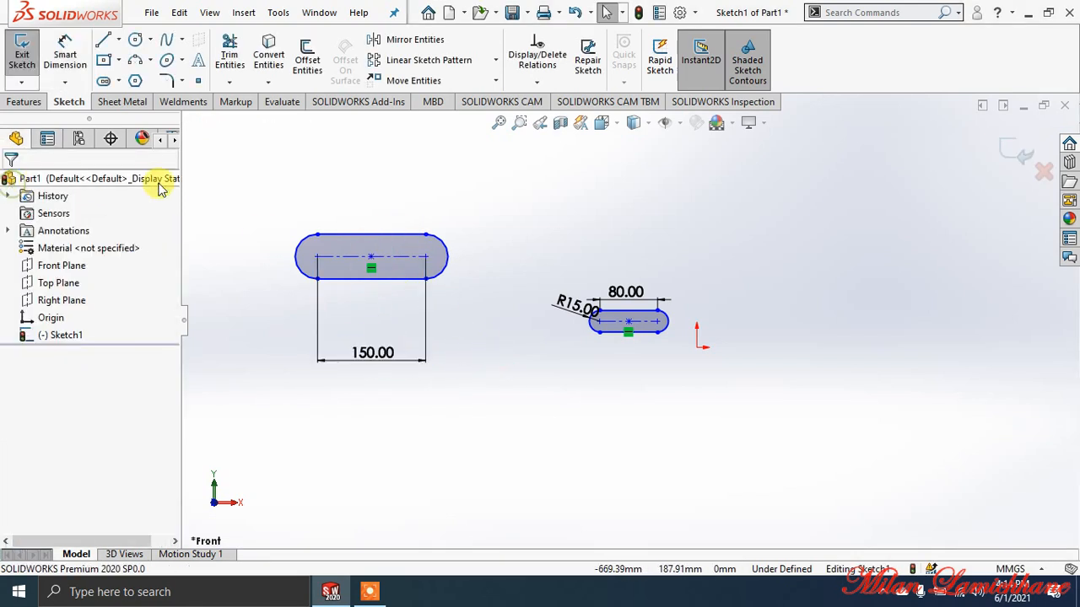
- Draw a 3 Point Arc Slot on the other side of the origin from the straight slots, about 63 mm radius, 133° and 58 mm wide
{"action": "left_click", "coordinate": [121, 81]}
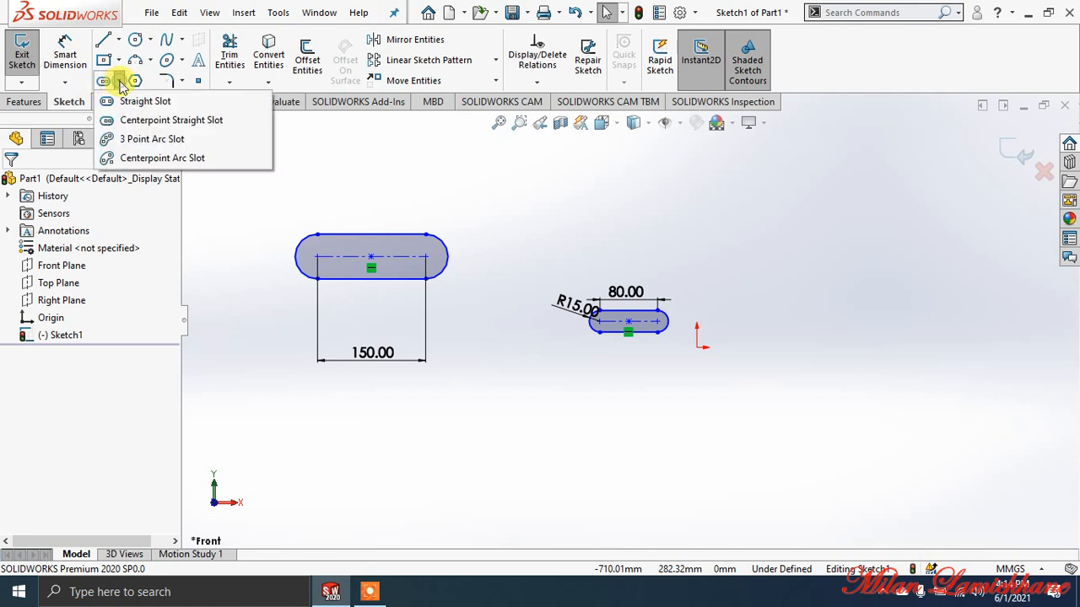
{"action": "left_click", "coordinate": [143, 140]}
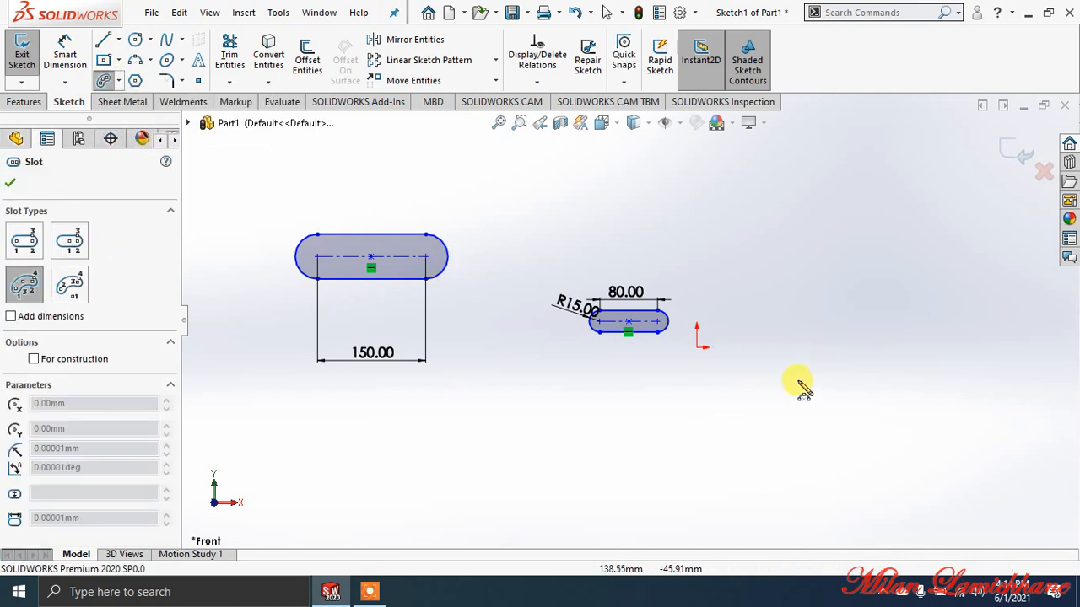
{"action": "left_click", "coordinate": [784, 343]}
{"action": "left_click", "coordinate": [829, 268]}
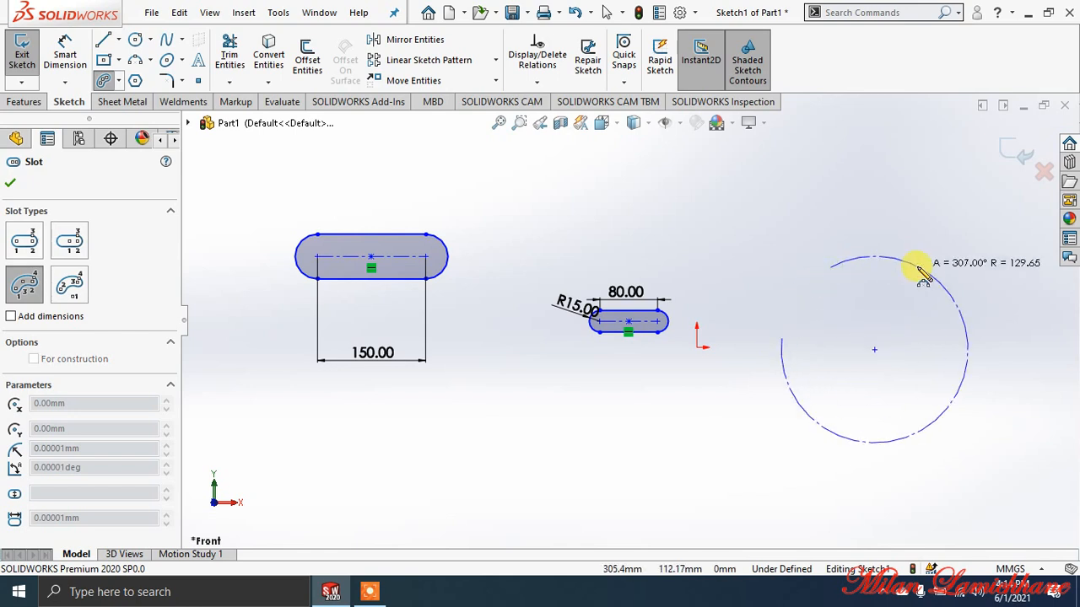
{"action": "left_click", "coordinate": [801, 274]}
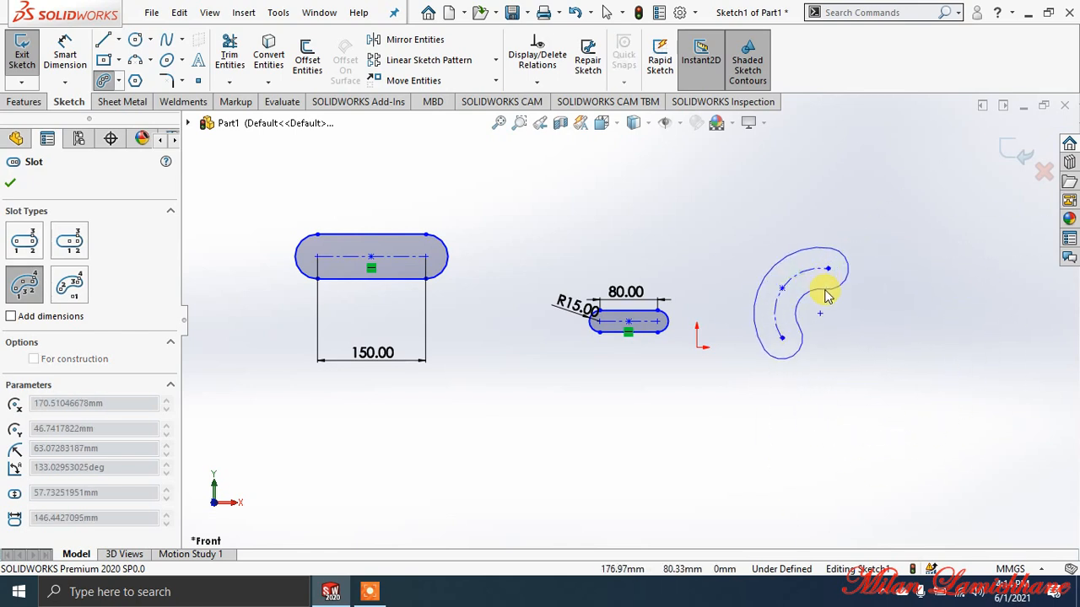
{"action": "left_click", "coordinate": [826, 292]}
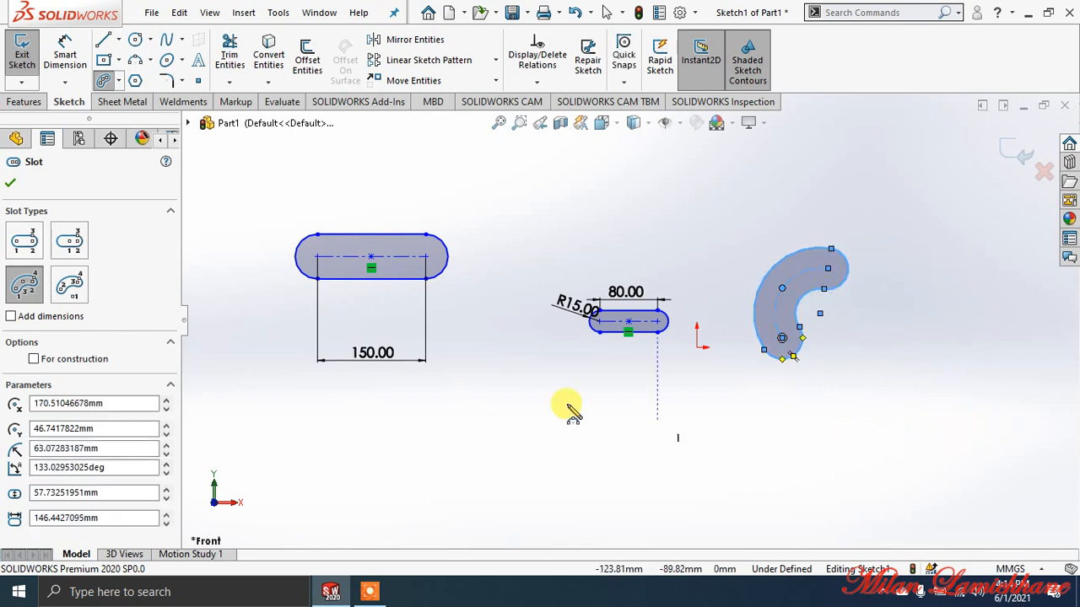
{"action": "left_click", "coordinate": [9, 187]}
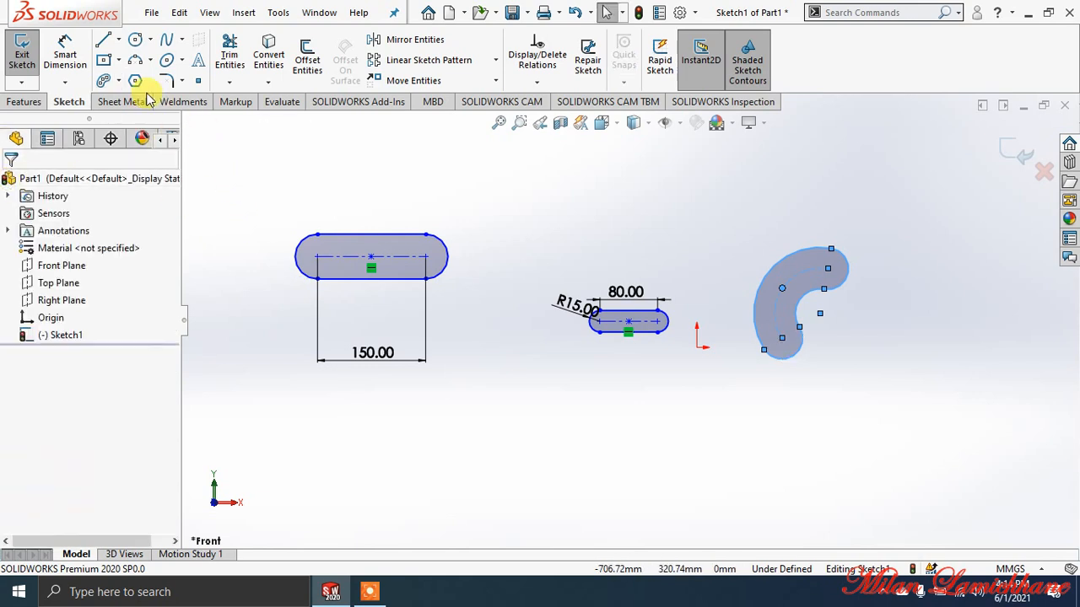
- Draw a 90° Centerpoint Arc Slot below the straight slots, about 52 mm in radius and 36 mm wide
{"action": "left_click", "coordinate": [118, 81]}
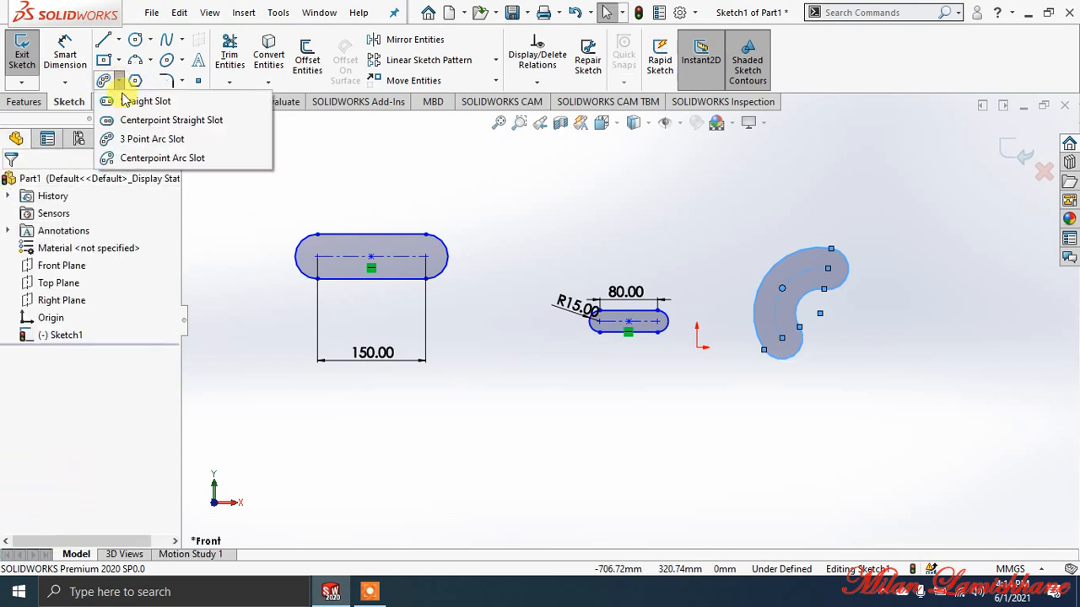
{"action": "left_click", "coordinate": [133, 160]}
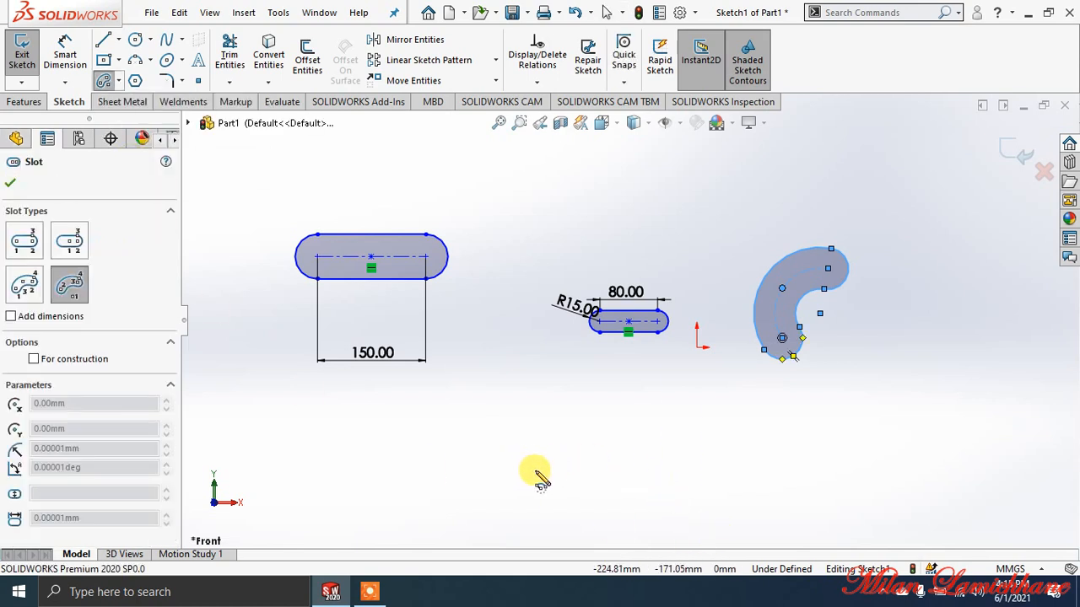
{"action": "left_click", "coordinate": [535, 468]}
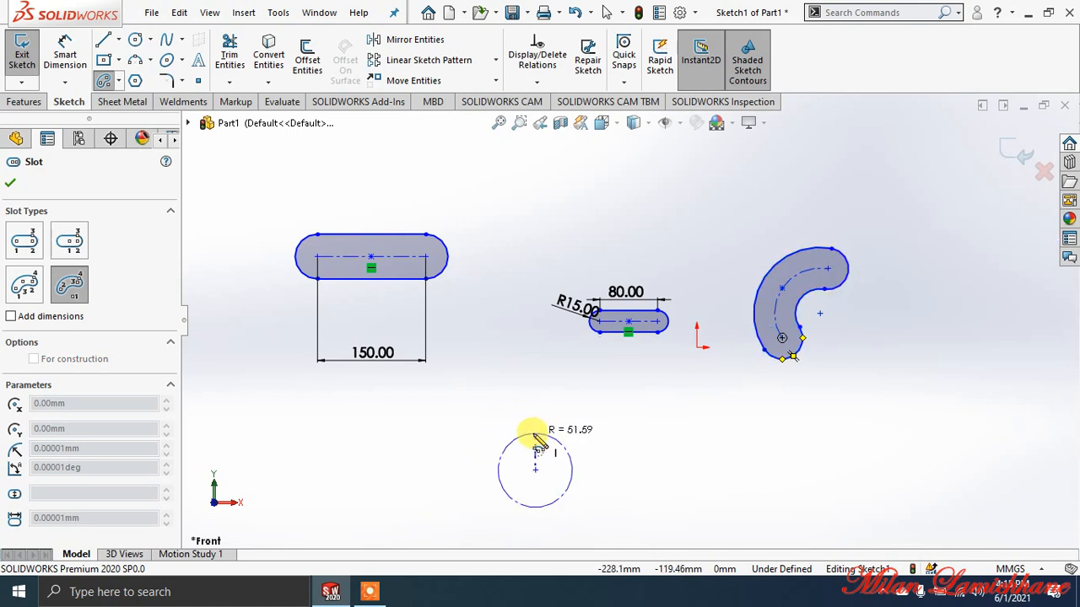
{"action": "left_click", "coordinate": [523, 430]}
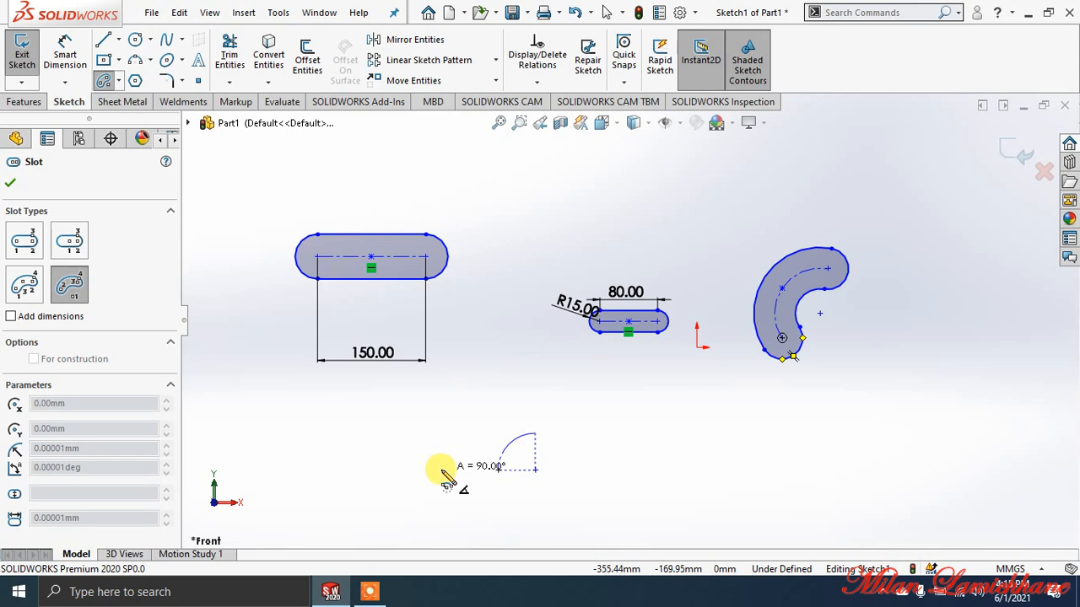
{"action": "left_click", "coordinate": [497, 468]}
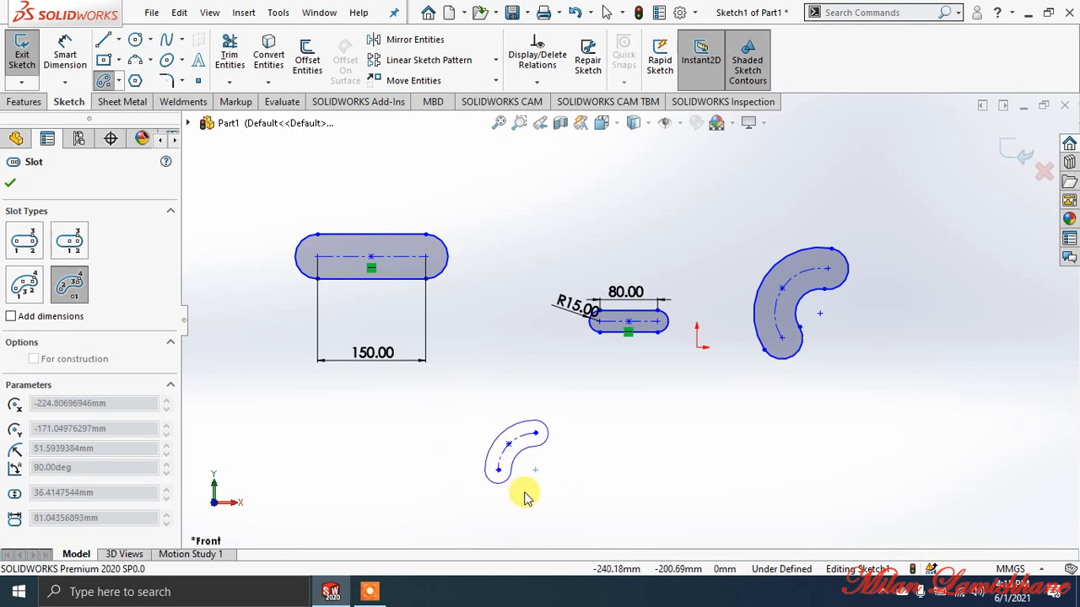
{"action": "left_click", "coordinate": [523, 497]}
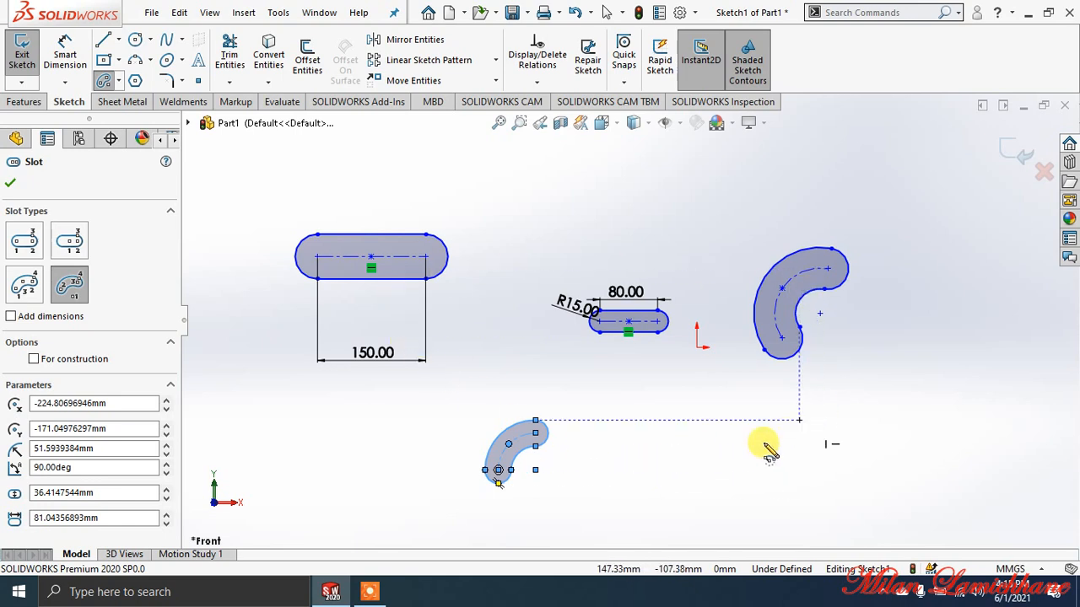
{"action": "left_click", "coordinate": [11, 183]}
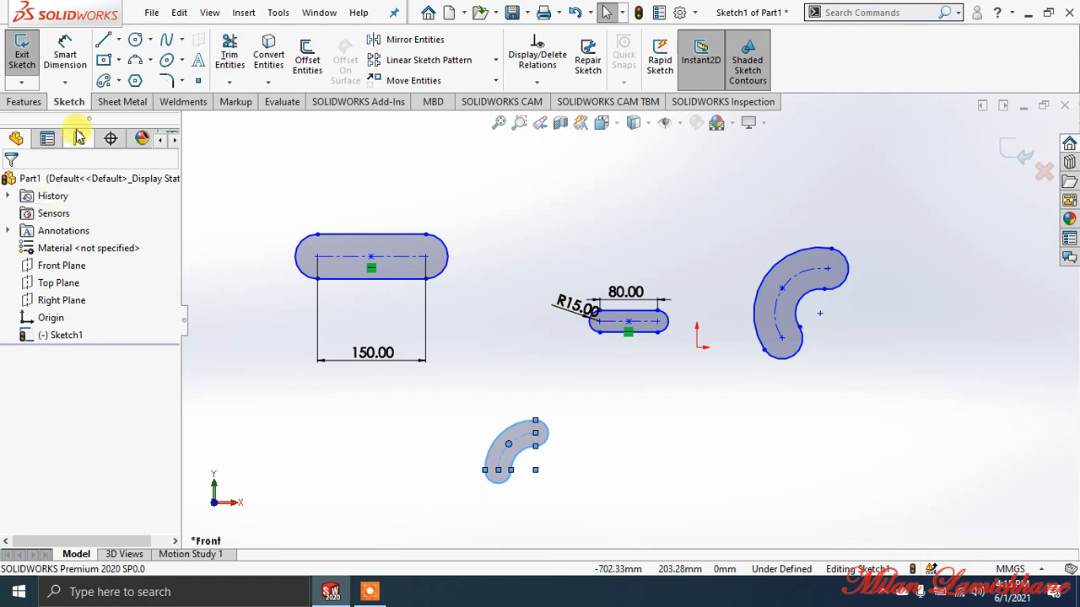
- Exit the slot sketch and delete Sketch1 from the part
{"action": "right_click", "coordinate": [64, 335]}
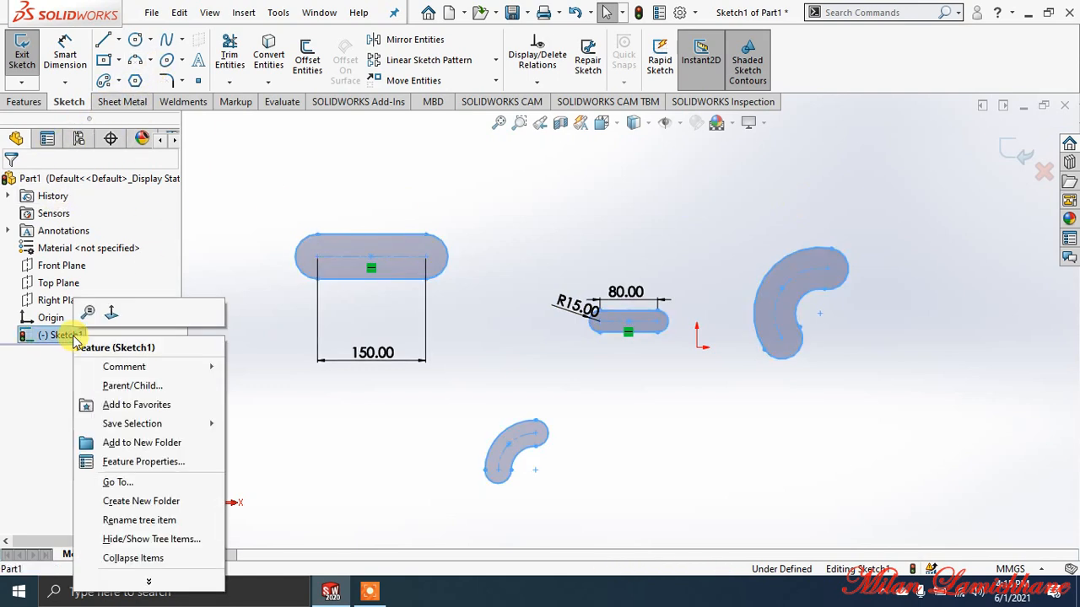
{"action": "left_click", "coordinate": [378, 193]}
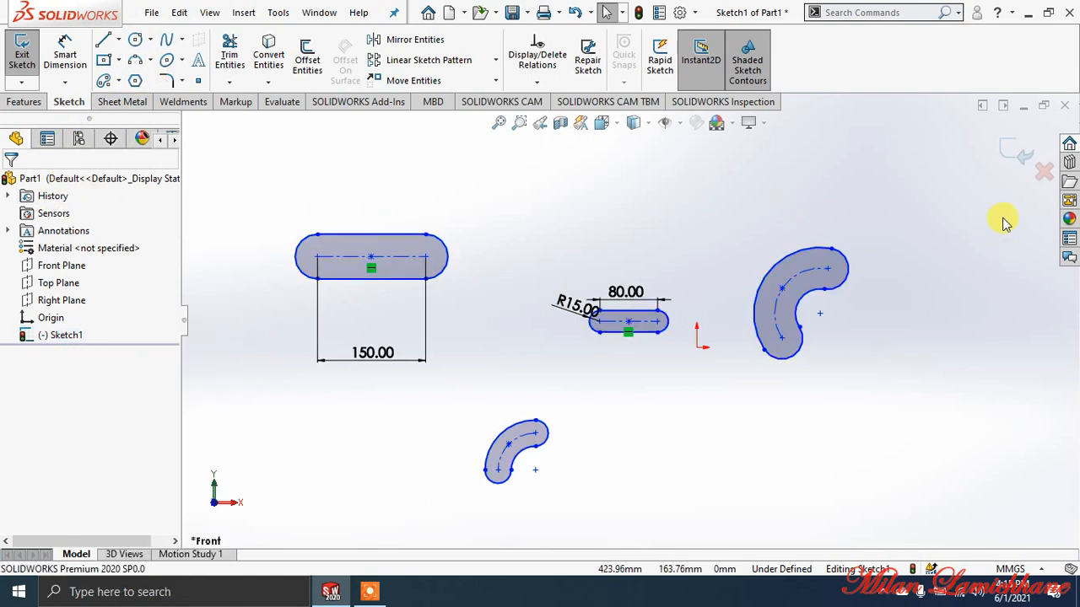
{"action": "left_click", "coordinate": [1017, 155]}
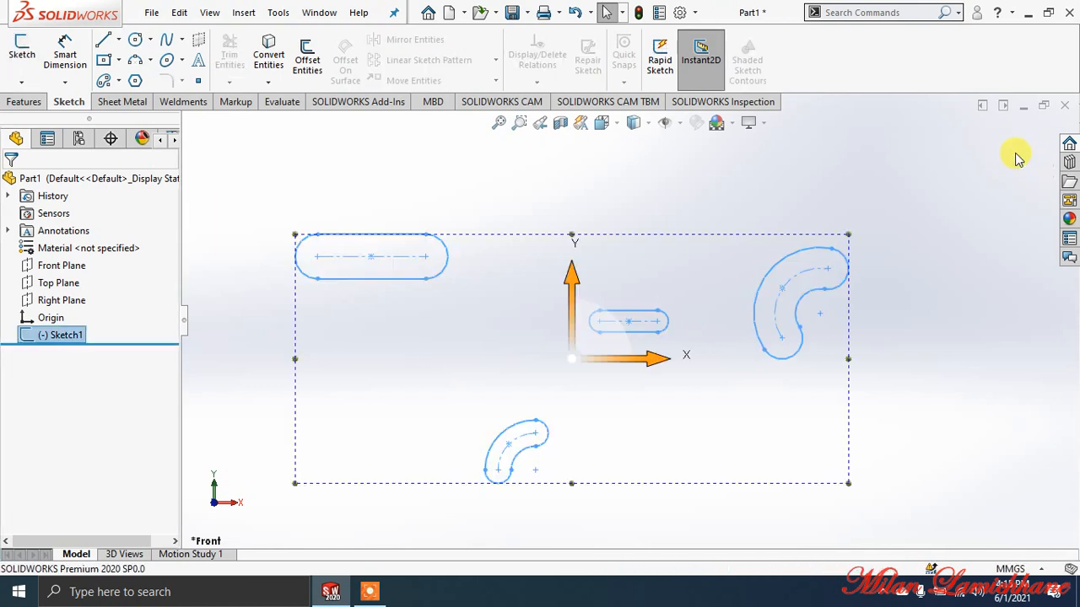
{"action": "right_click", "coordinate": [67, 335]}
{"action": "left_click", "coordinate": [118, 382]}
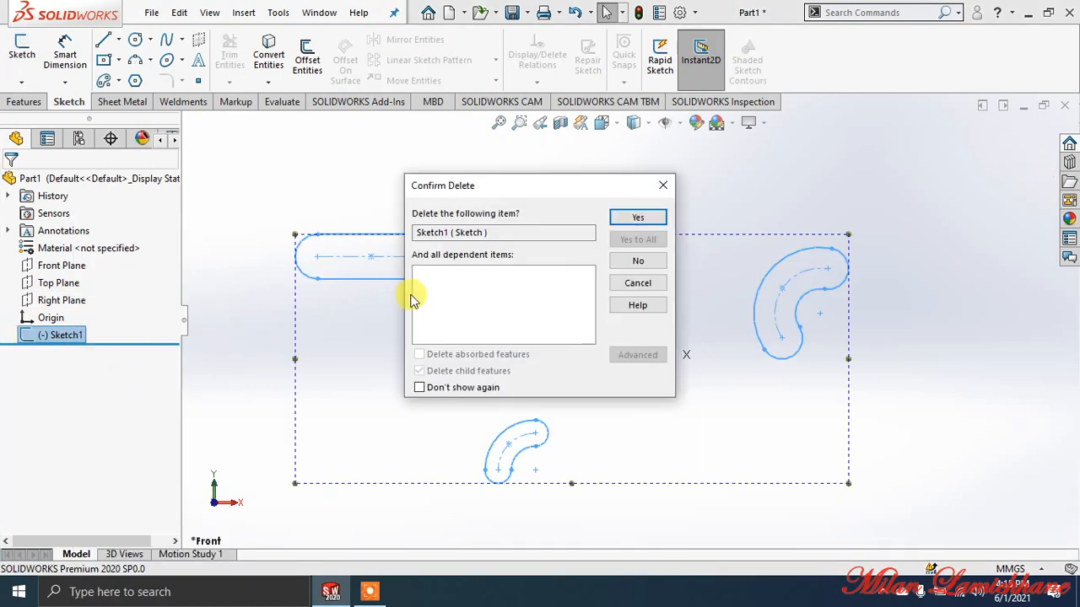
{"action": "left_click", "coordinate": [634, 219]}
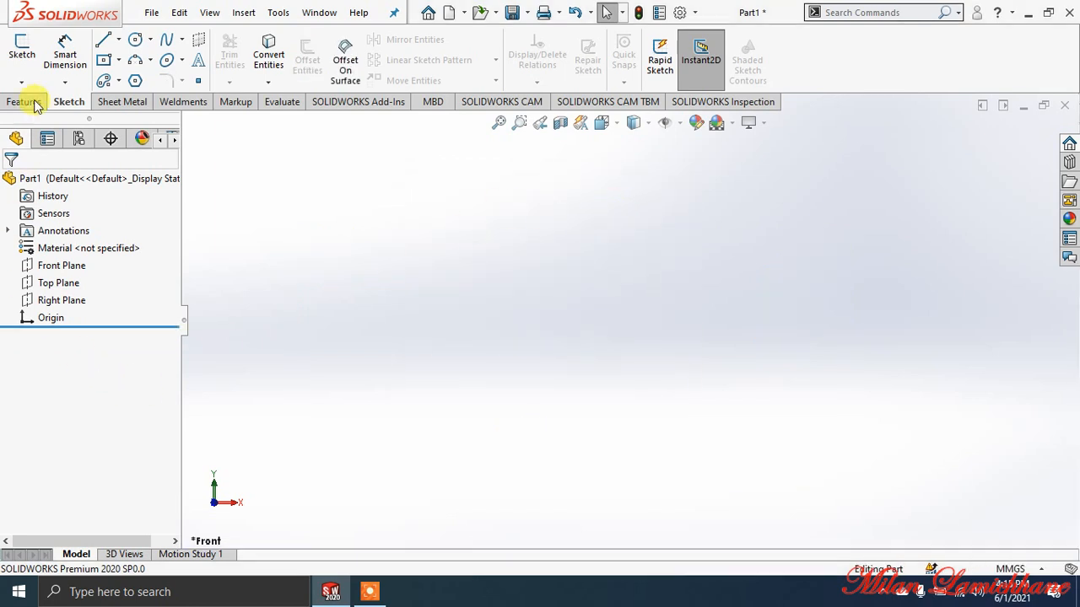
- Start a sketch on the Front Plane and draw a six-sided Inscribed circle polygon left of the origin, about 73 mm in circle diameter
{"action": "left_click", "coordinate": [22, 49]}
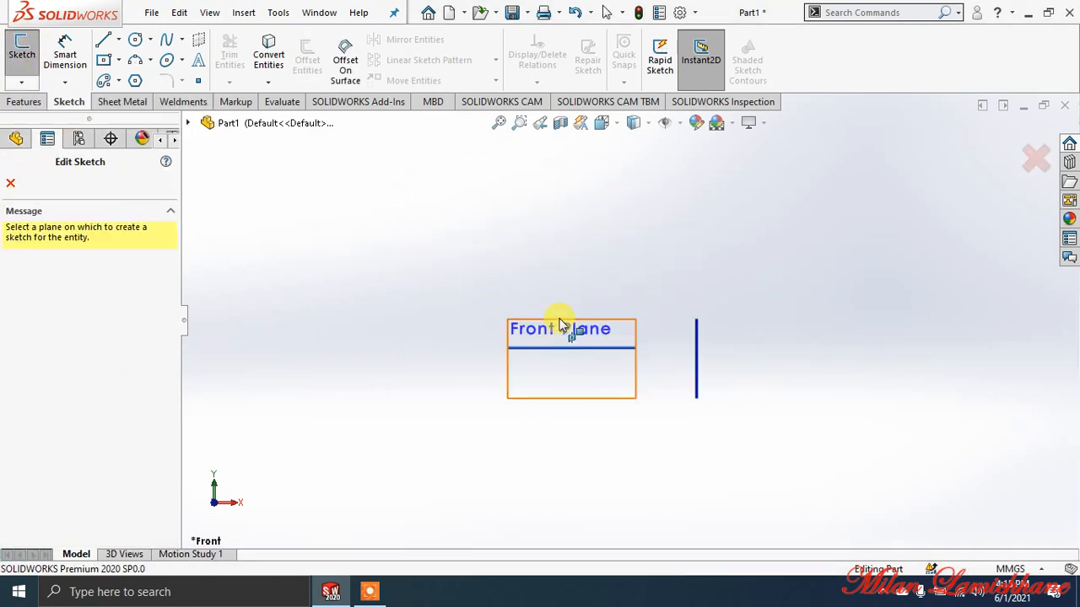
{"action": "left_click", "coordinate": [563, 327]}
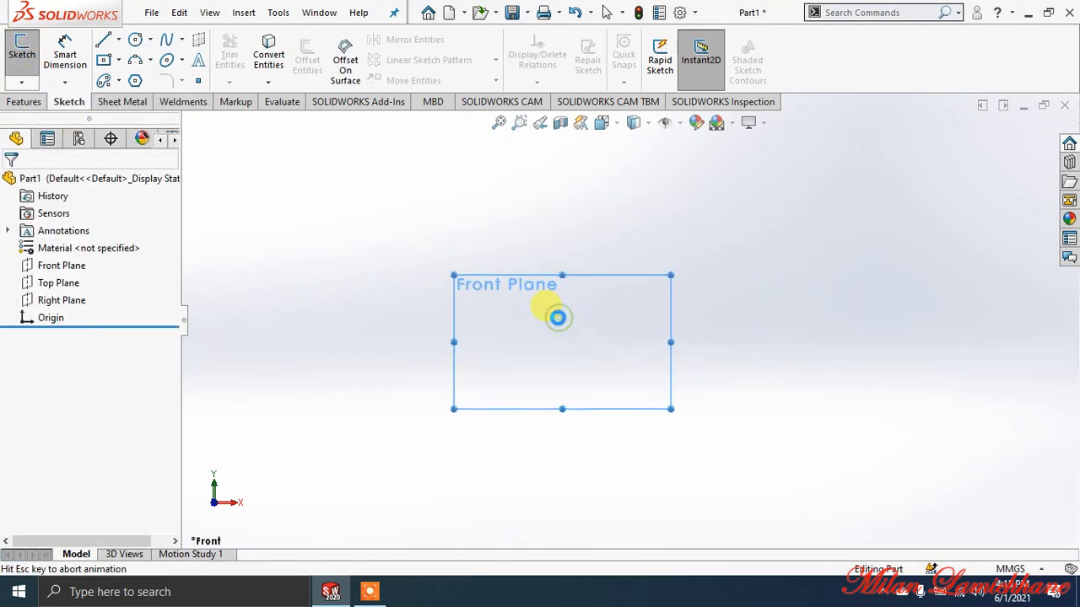
{"action": "left_click", "coordinate": [137, 81]}
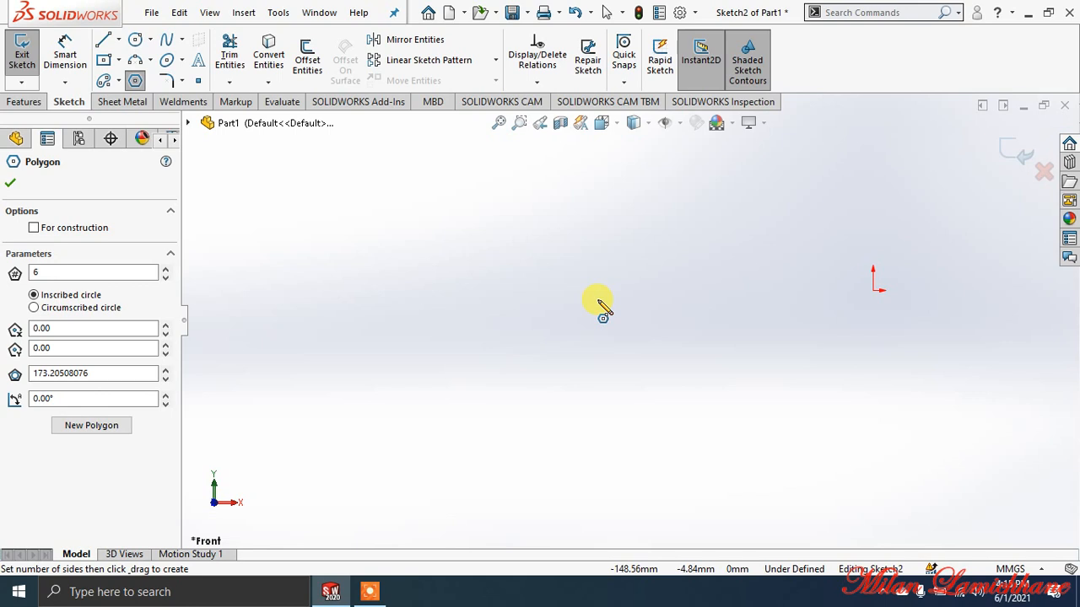
{"action": "left_click_drag", "start_coordinate": [597, 300], "coordinate": [553, 363]}
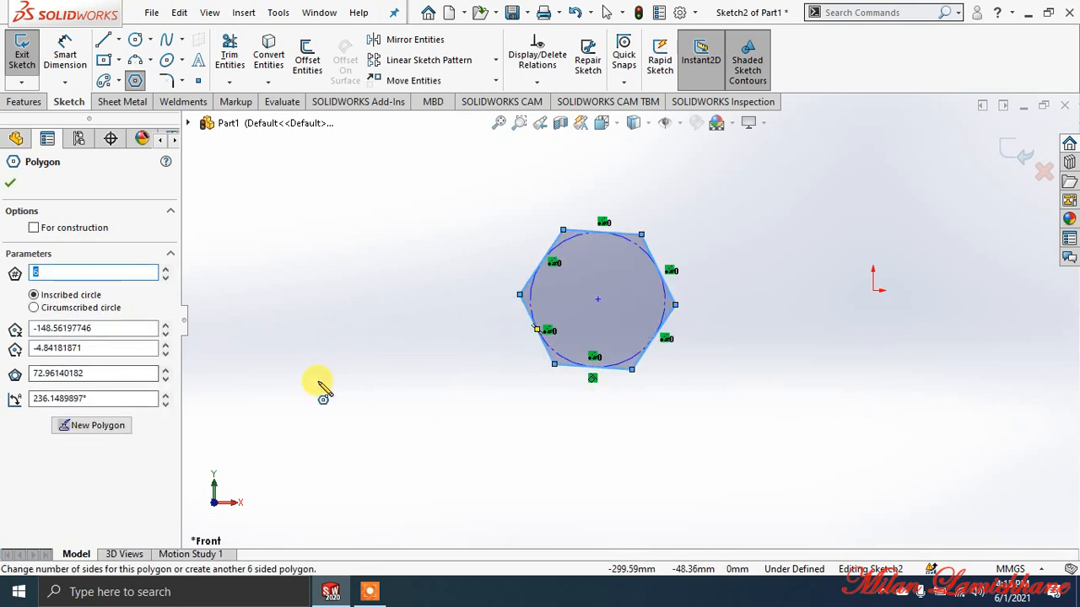
{"action": "right_click", "coordinate": [382, 281]}
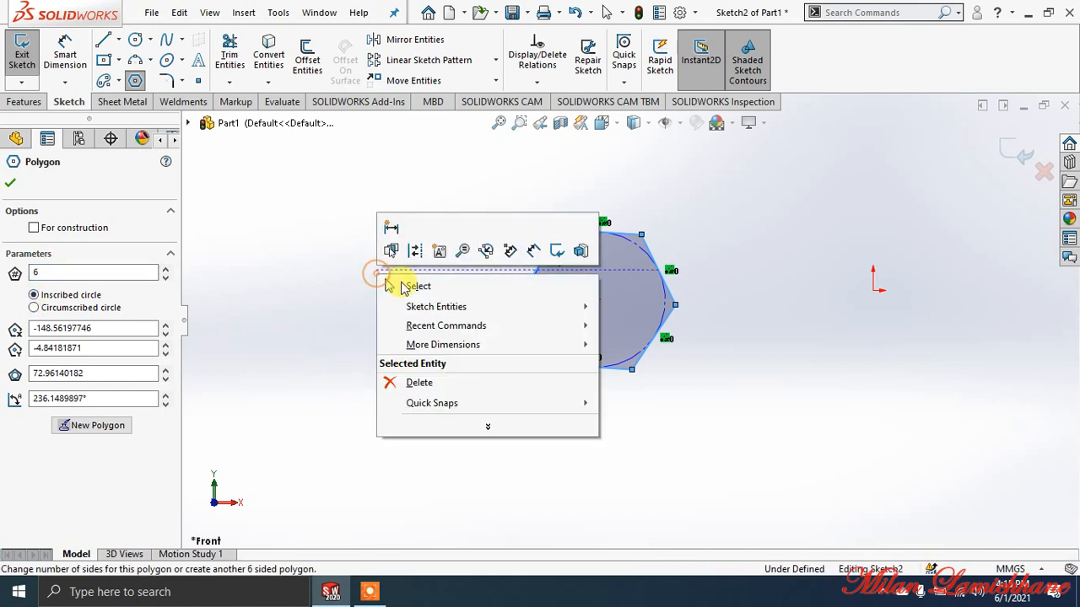
{"action": "left_click", "coordinate": [407, 285]}
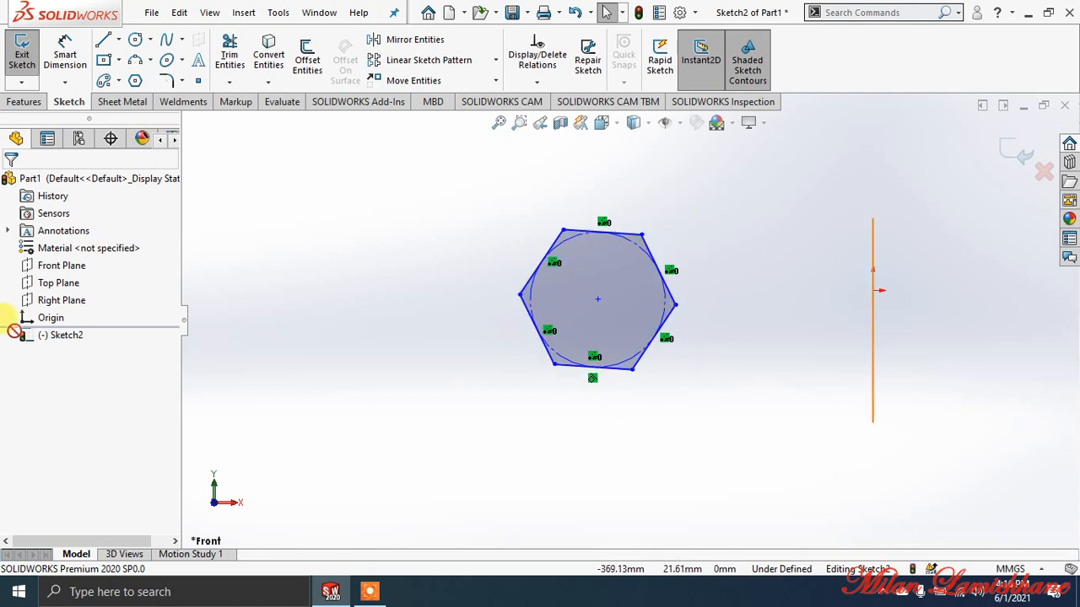
- Examine the length and angle parameters of the hexagon's upper-left side
{"action": "left_click", "coordinate": [539, 275]}
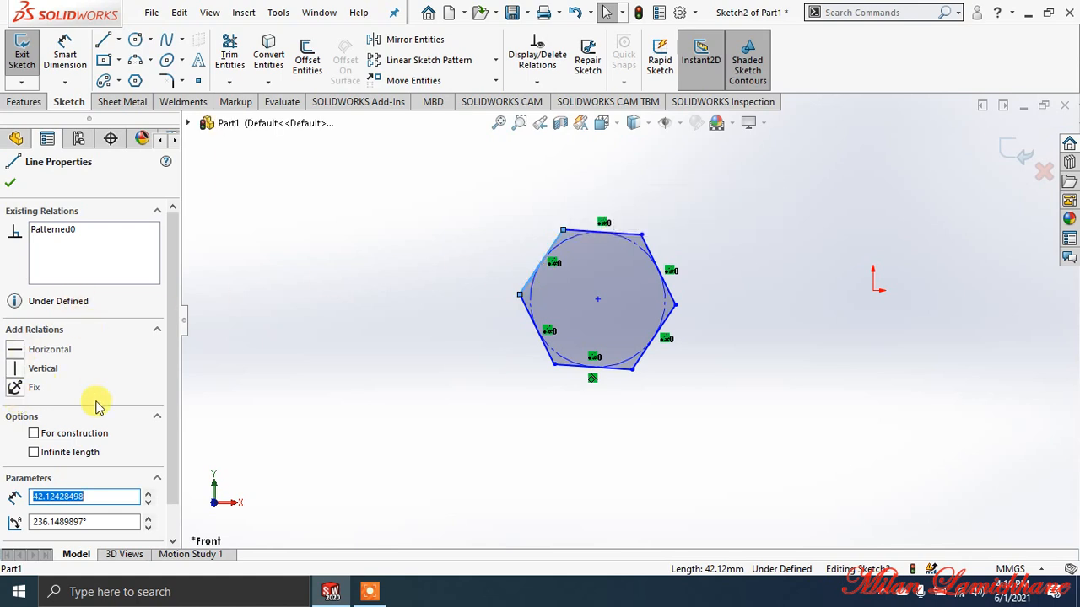
{"action": "scroll", "coordinate": [98, 426], "scroll_direction": "down", "scroll_amount": 1}
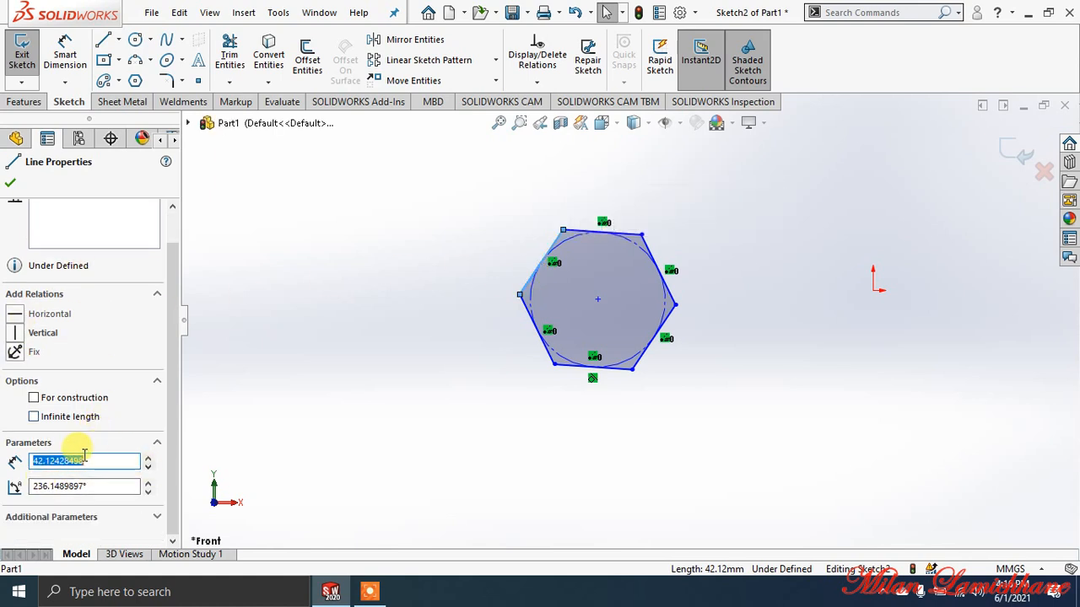
{"action": "left_click", "coordinate": [10, 182]}
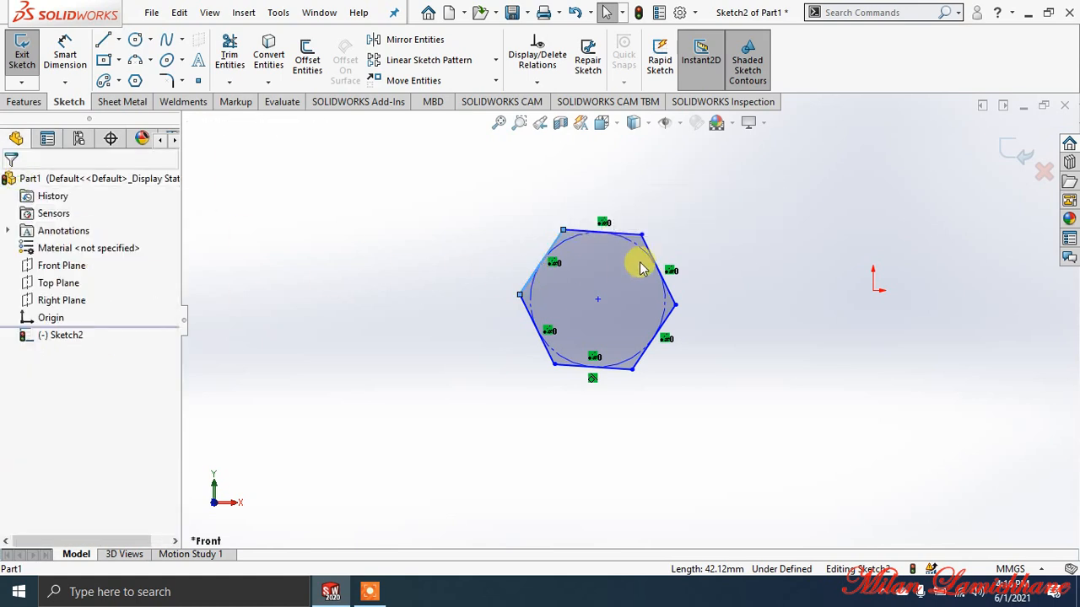
- Exit the hexagon's sketch and reopen it for editing
{"action": "left_click", "coordinate": [82, 339]}
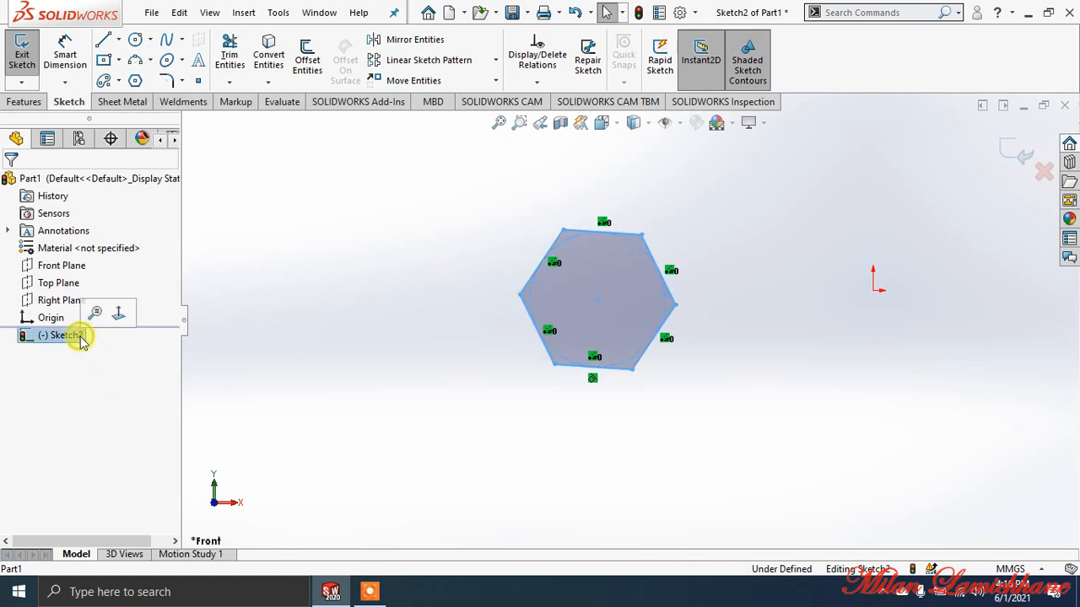
{"action": "left_click", "coordinate": [964, 139]}
{"action": "left_click", "coordinate": [999, 141]}
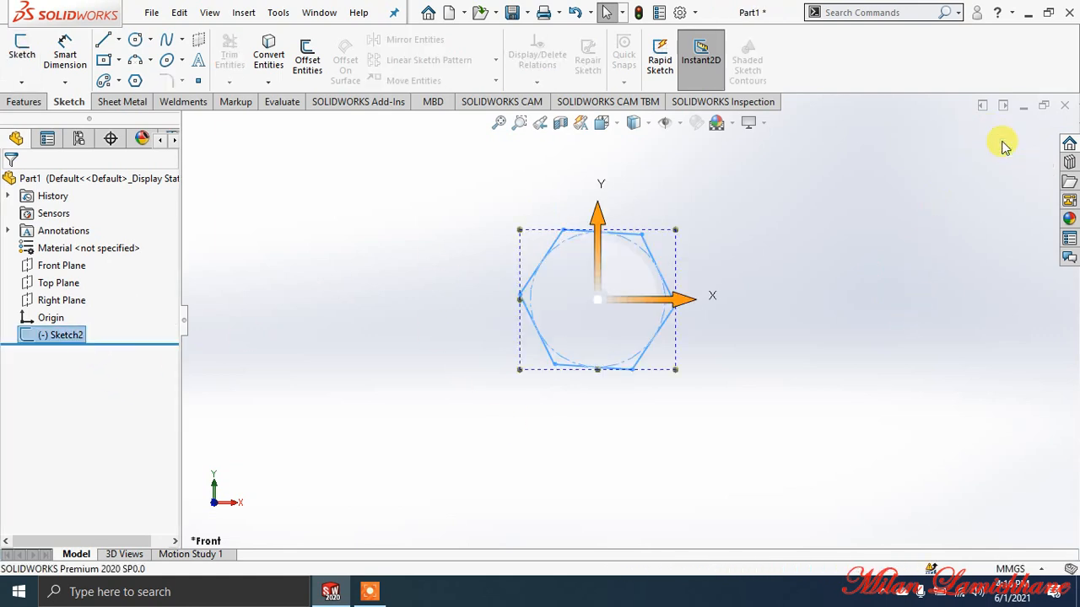
{"action": "right_click", "coordinate": [67, 336]}
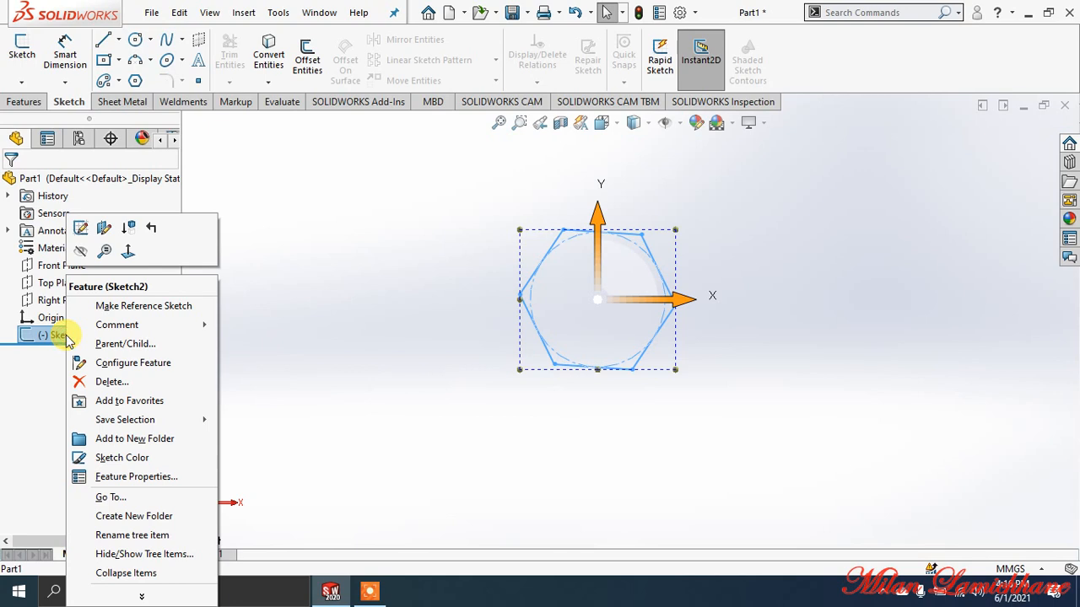
{"action": "left_click", "coordinate": [80, 229]}
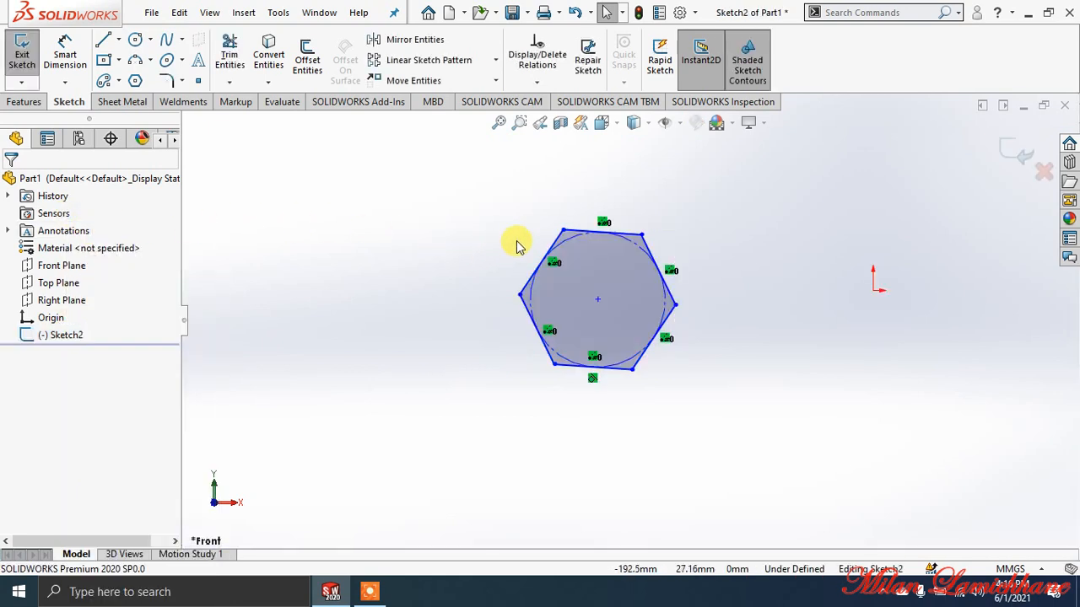
- Dimension the hexagon's upper-left side with Smart Dimension and set its length to 50 mm
{"action": "mouse_move", "coordinate": [517, 245]}
{"action": "middle_mouse_down", "text": "ctrl"}
{"action": "mouse_move", "coordinate": [598, 248]}
{"action": "mouse_move", "coordinate": [613, 269]}
{"action": "middle_mouse_up", "text": "ctrl"}
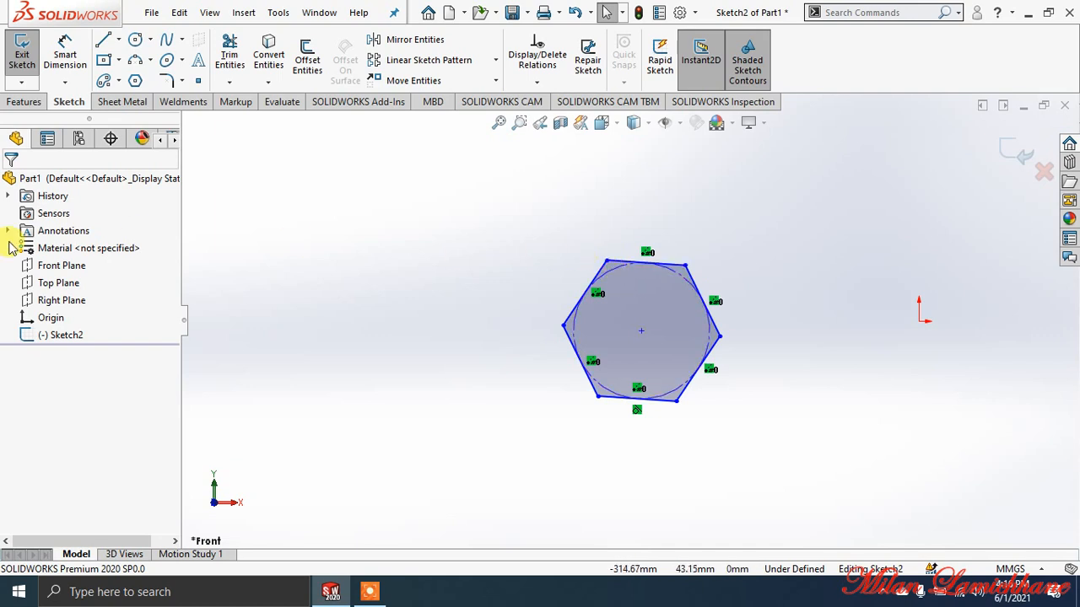
{"action": "left_click", "coordinate": [68, 47]}
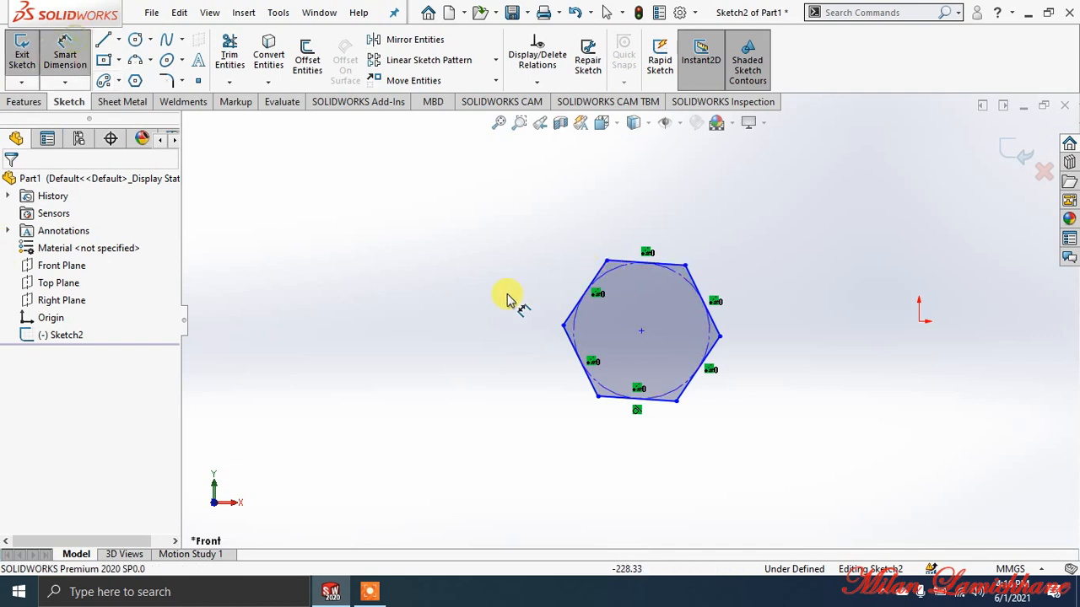
{"action": "left_click", "coordinate": [584, 304]}
{"action": "left_click", "coordinate": [532, 247]}
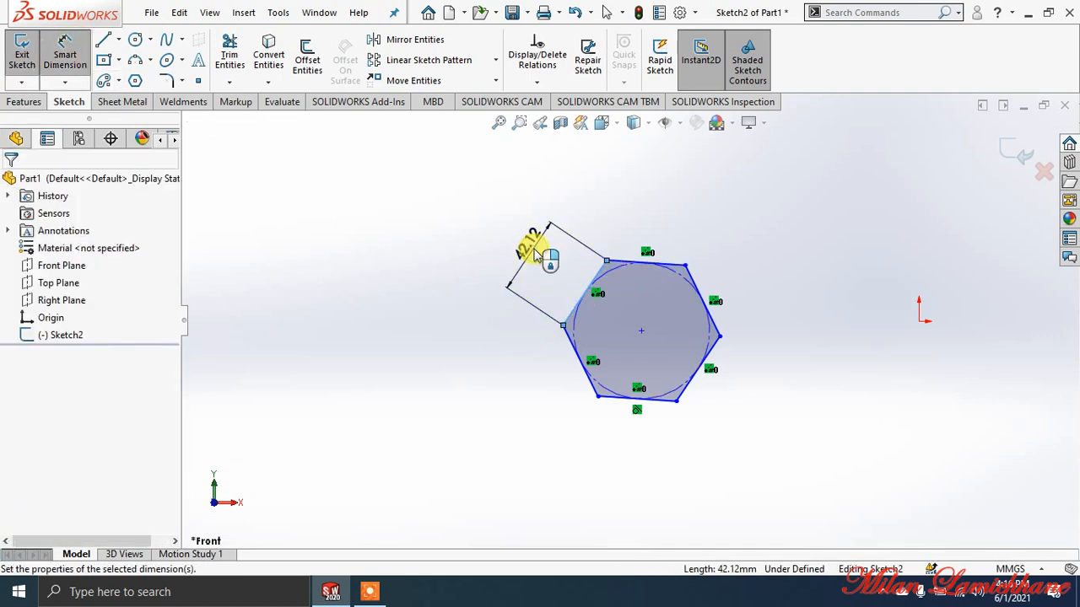
{"action": "type", "text": "50"}
{"action": "key", "text": "Return"}
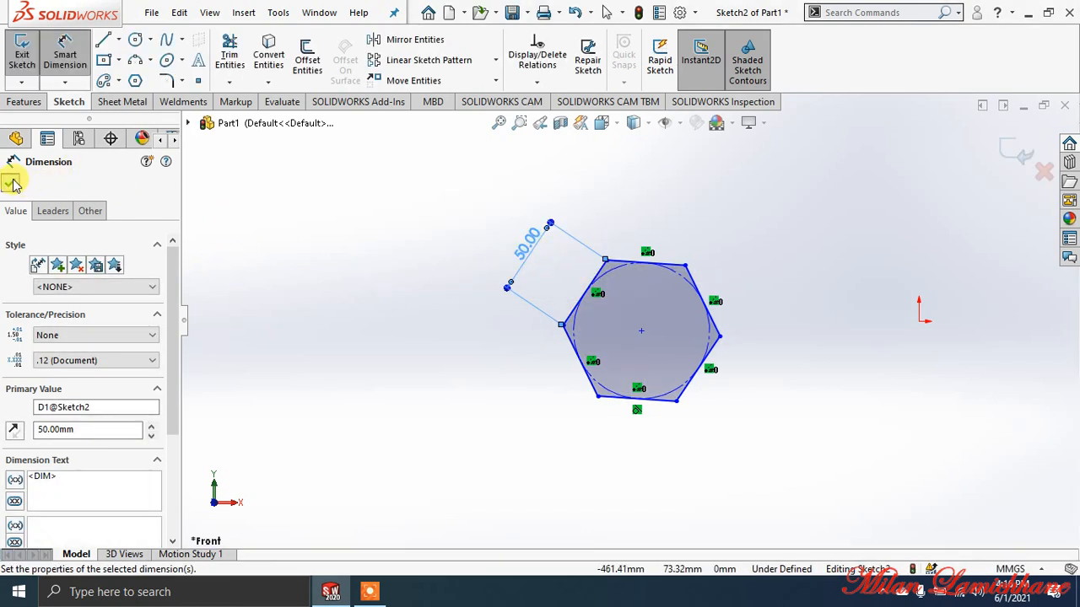
- Draw a five-sided Inscribed circle polygon in the open area left of the dimensioned hexagon
{"action": "left_click", "coordinate": [11, 182]}
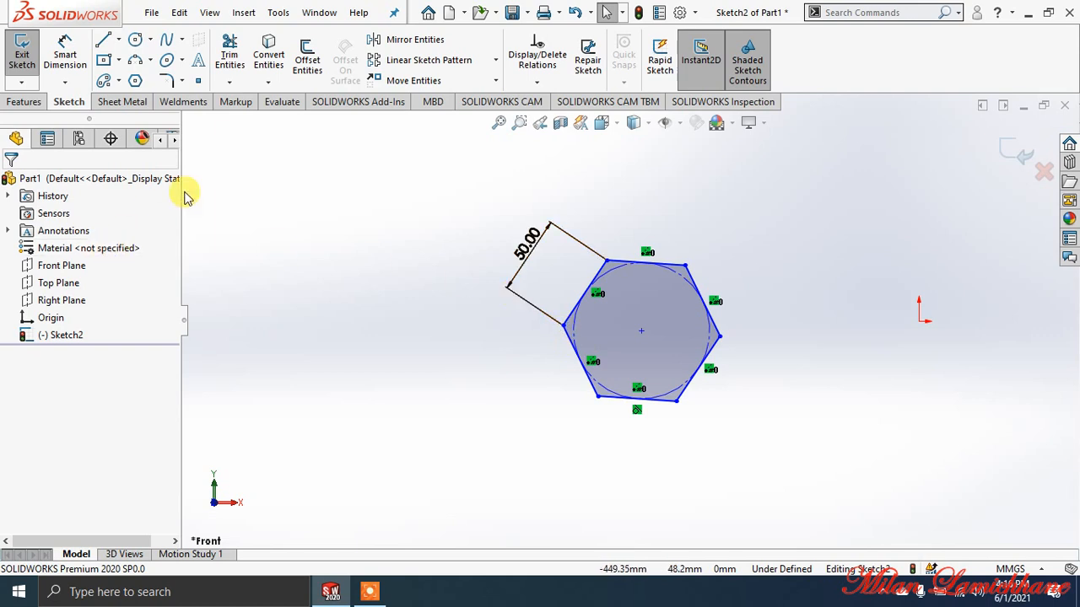
{"action": "left_click", "coordinate": [134, 82]}
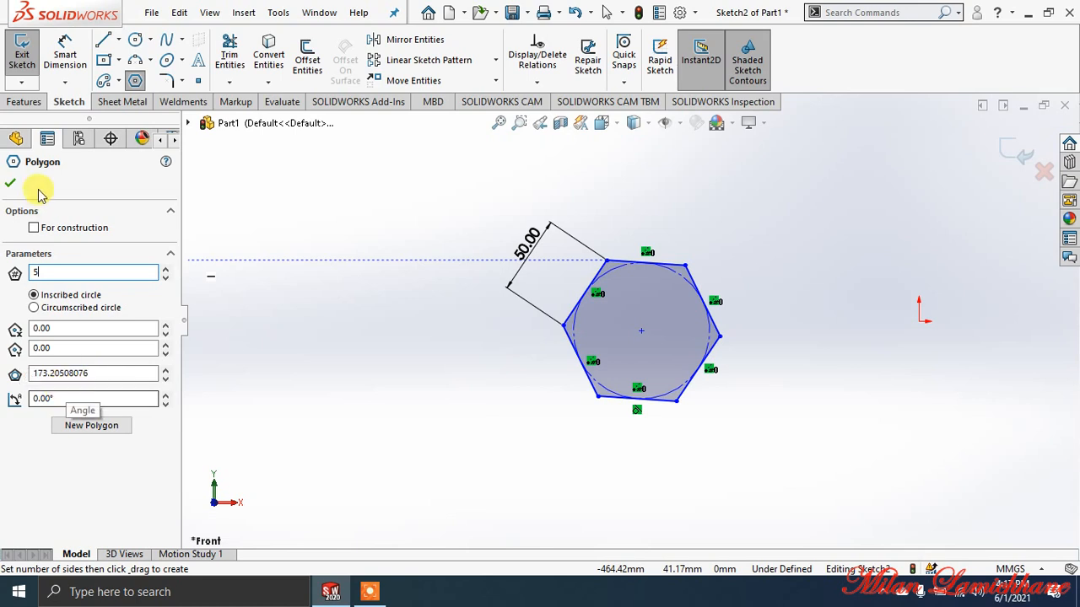
{"action": "left_click", "coordinate": [10, 183]}
{"action": "left_click", "coordinate": [311, 287]}
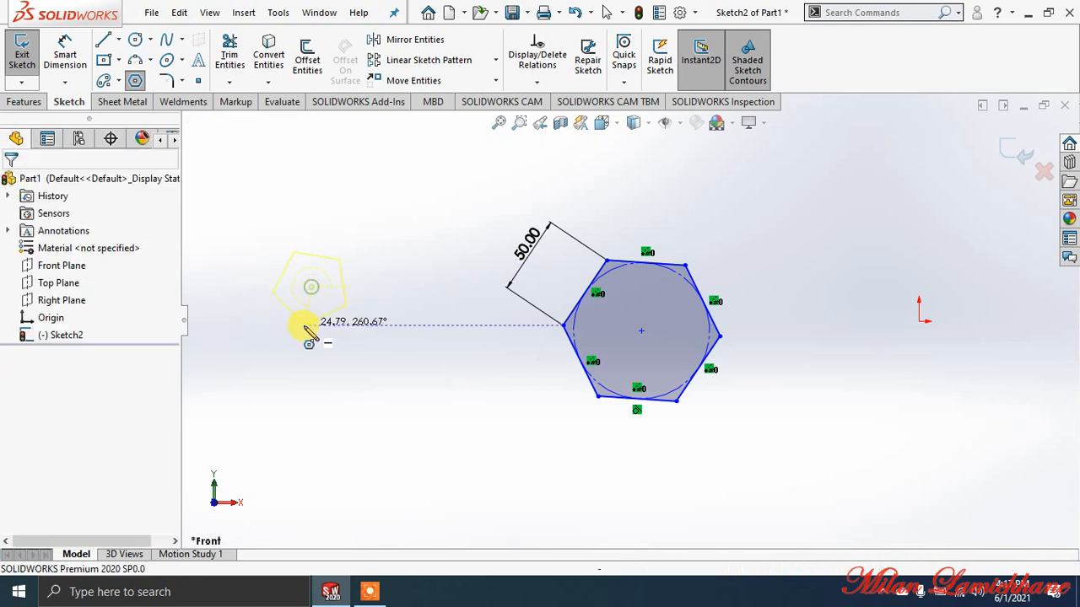
{"action": "left_click", "coordinate": [270, 344]}
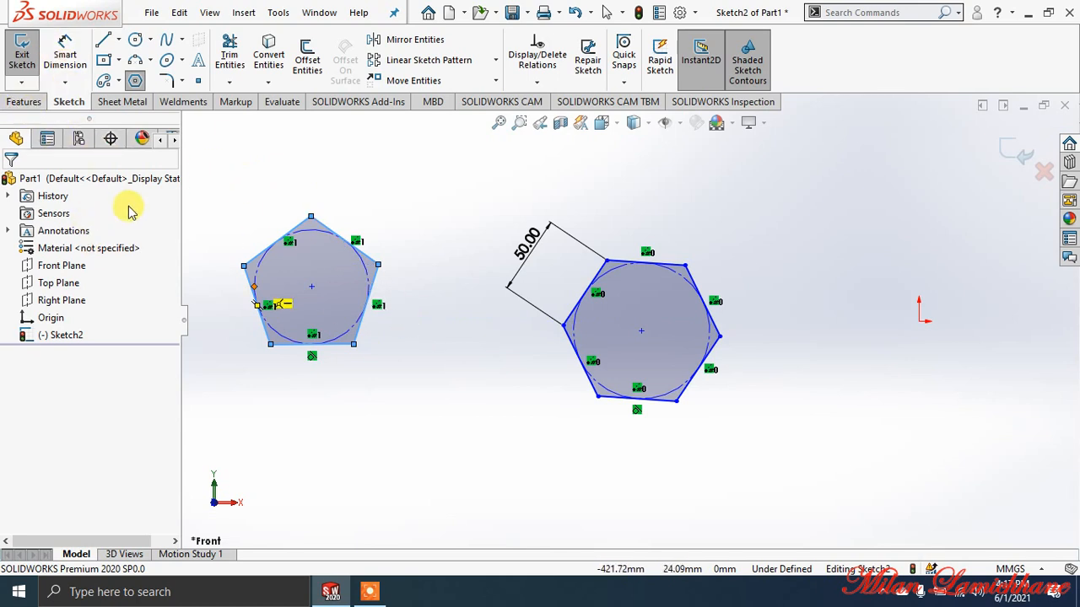
{"action": "right_click", "coordinate": [451, 162]}
{"action": "left_click", "coordinate": [494, 177]}
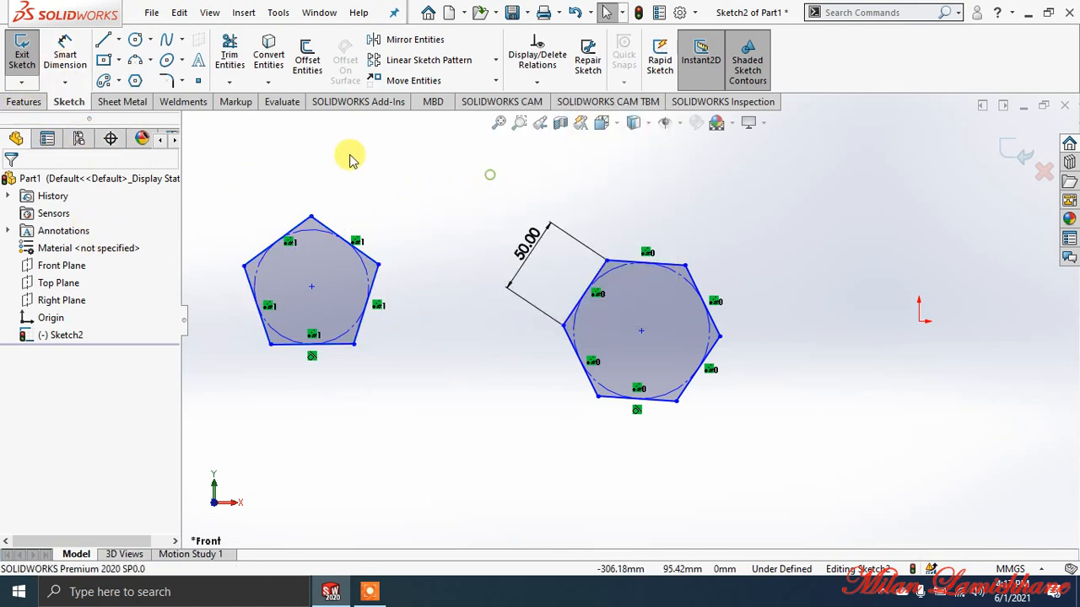
- Draw a ten-sided Inscribed circle polygon above the origin, right of the hexagon, about 94 mm in circle diameter
{"action": "left_click", "coordinate": [135, 80]}
{"action": "double_click", "coordinate": [86, 272]}
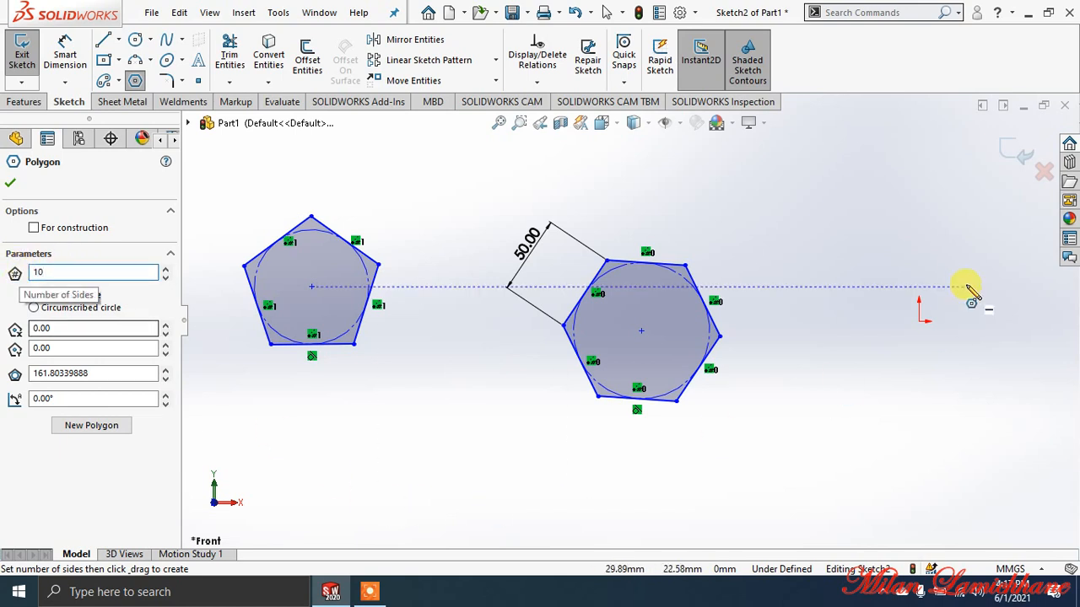
{"action": "left_click", "coordinate": [877, 229]}
{"action": "left_click", "coordinate": [828, 299]}
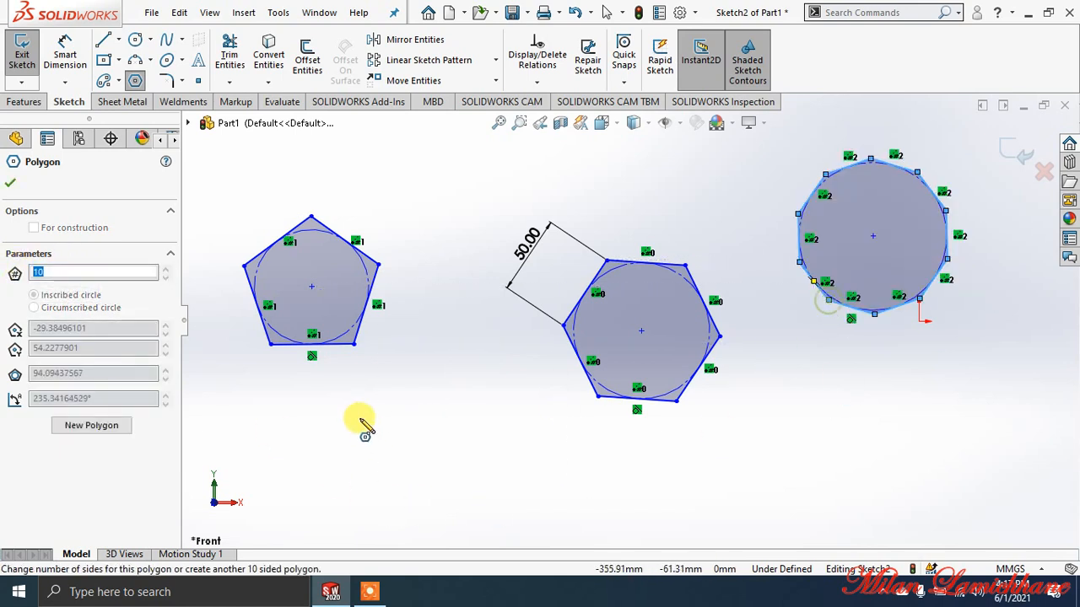
{"action": "left_click", "coordinate": [16, 139]}
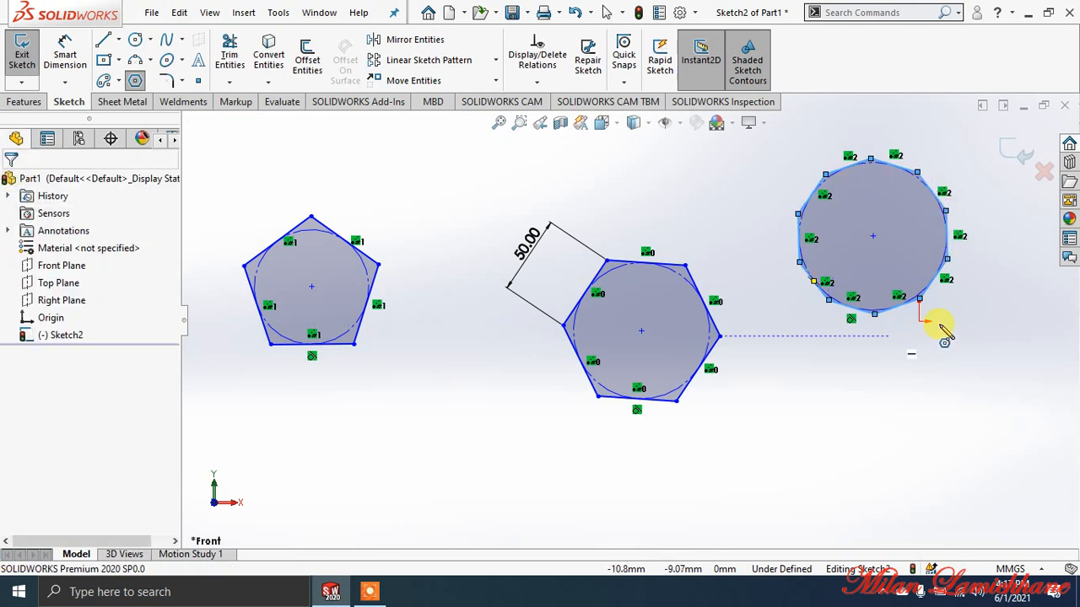
{"action": "left_click", "coordinate": [827, 442]}
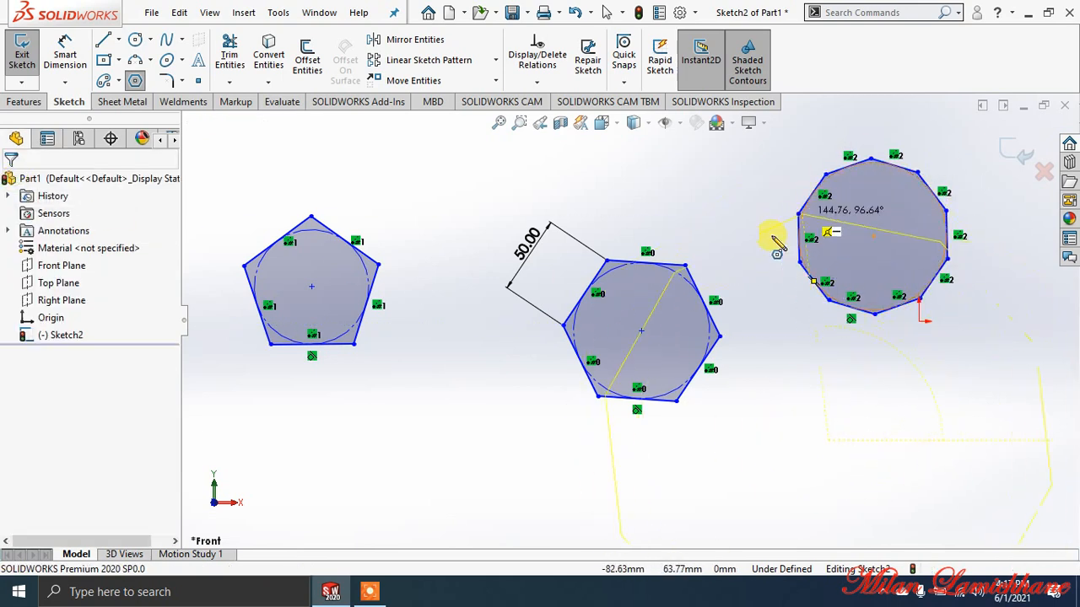
{"action": "key", "text": "Escape"}
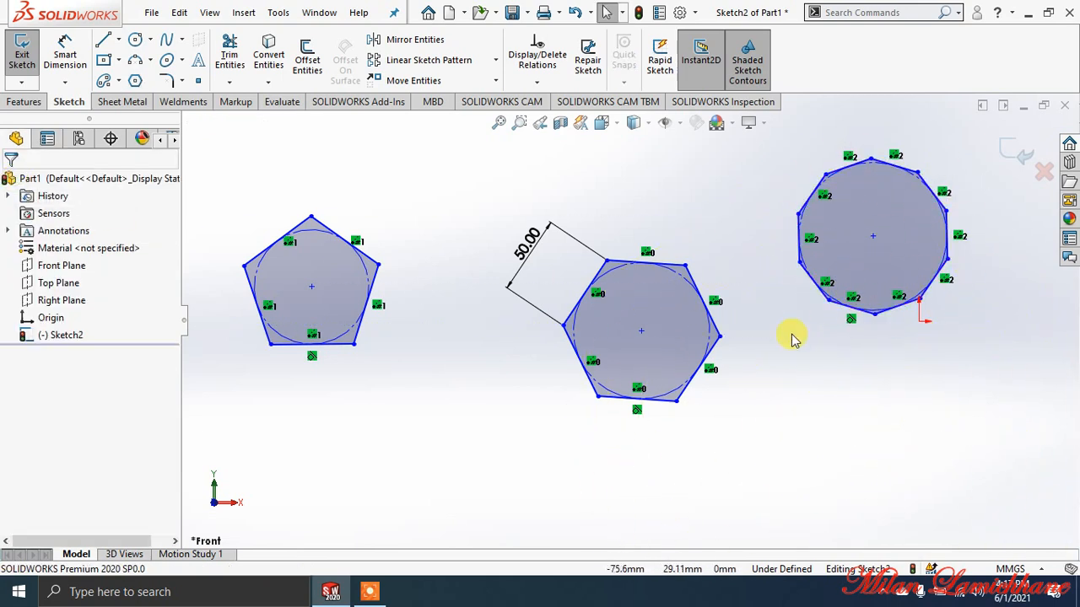
- Draw a five-sided Circumscribed circle polygon below and between the first pentagon and the hexagon, about 76 mm in circle diameter
{"action": "left_click", "coordinate": [135, 81]}
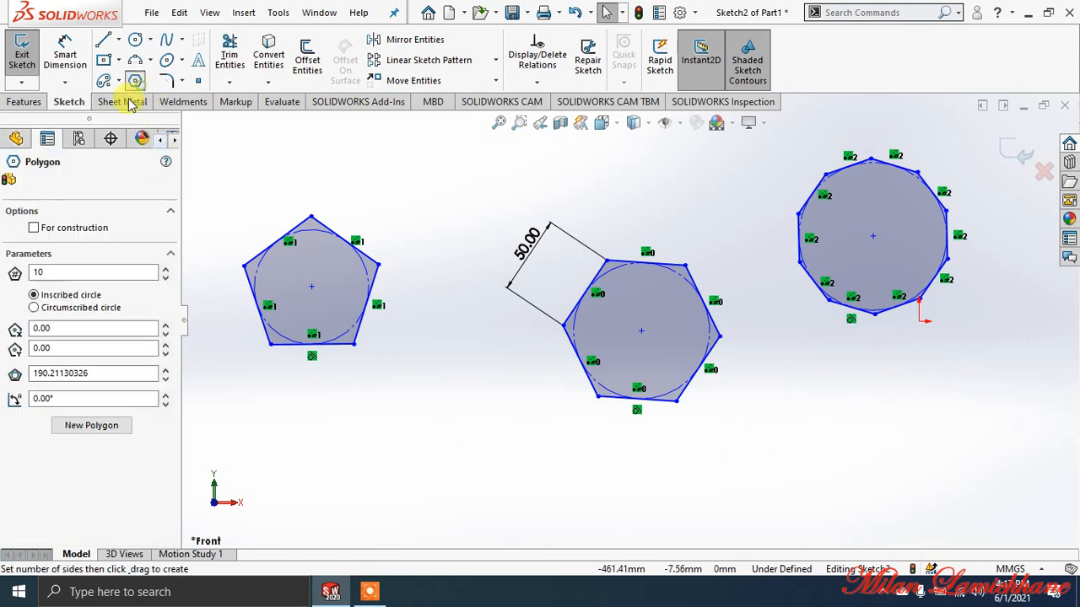
{"action": "double_click", "coordinate": [56, 270]}
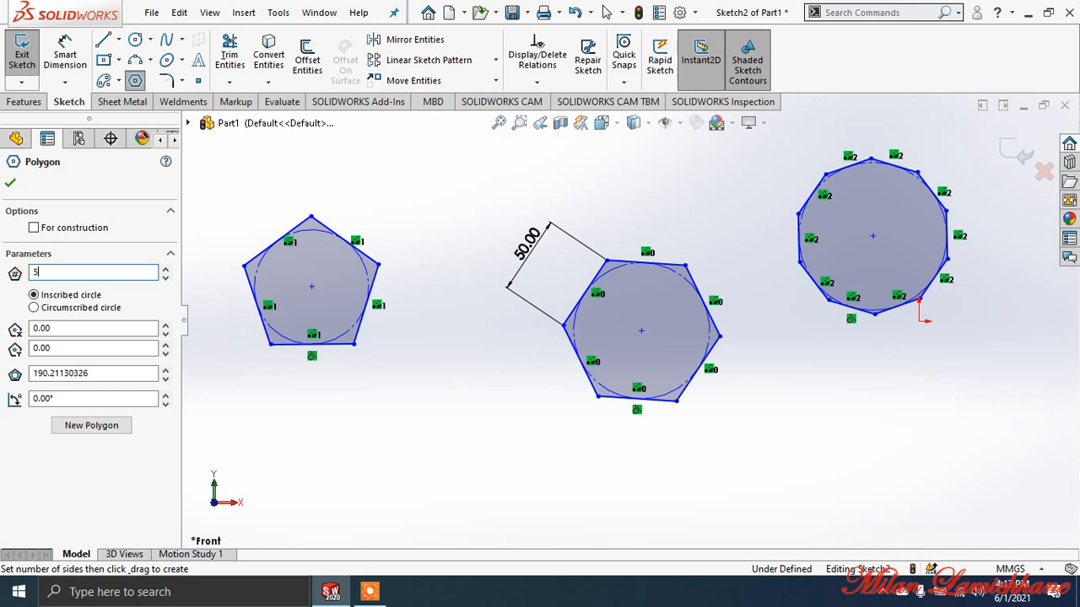
{"action": "left_click", "coordinate": [48, 310]}
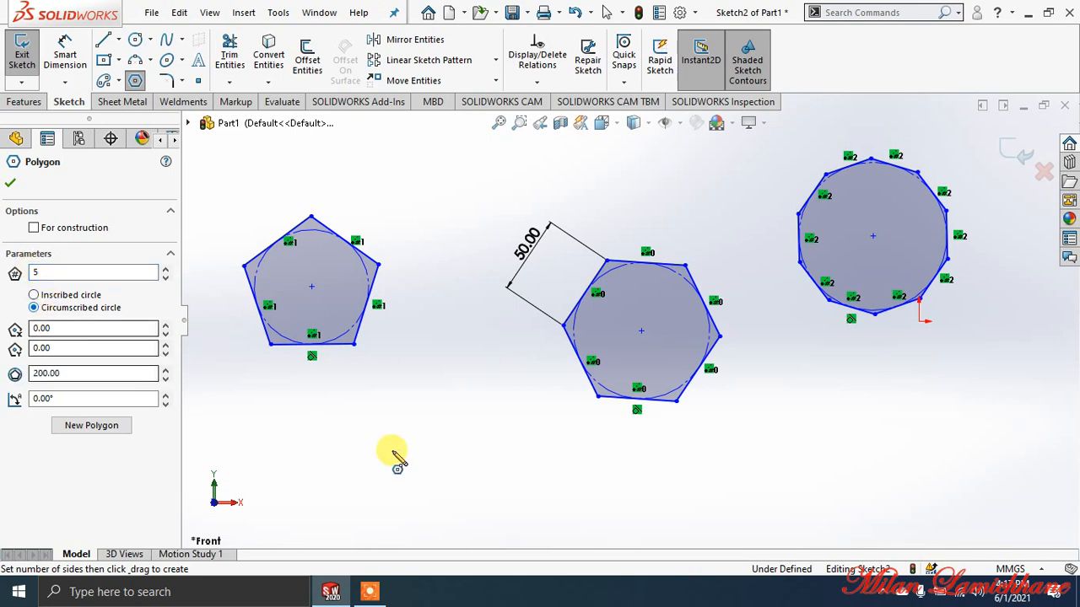
{"action": "left_click", "coordinate": [446, 458]}
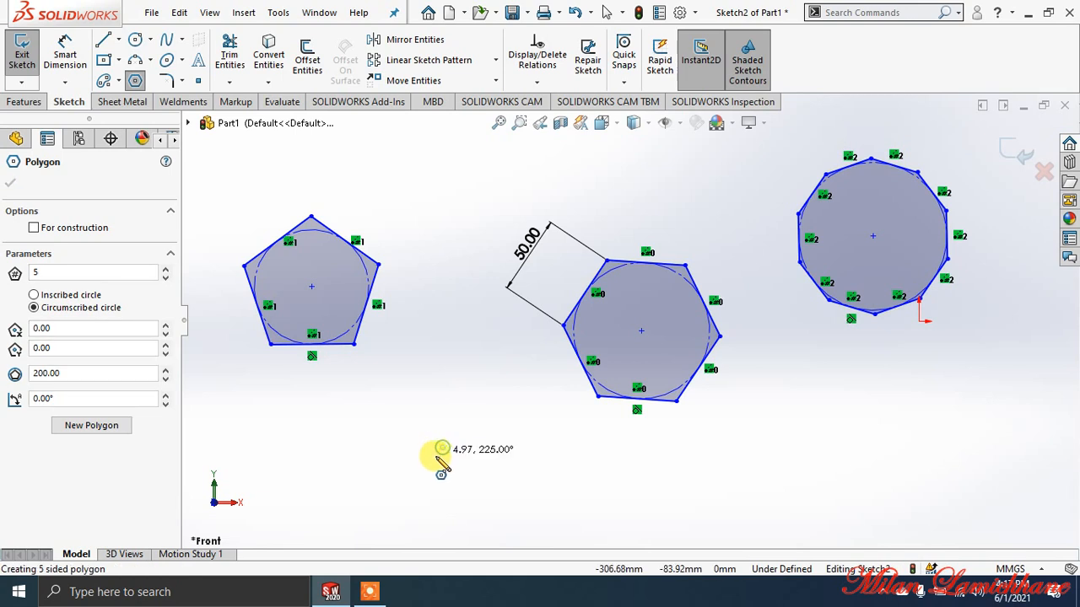
{"action": "left_click", "coordinate": [409, 497]}
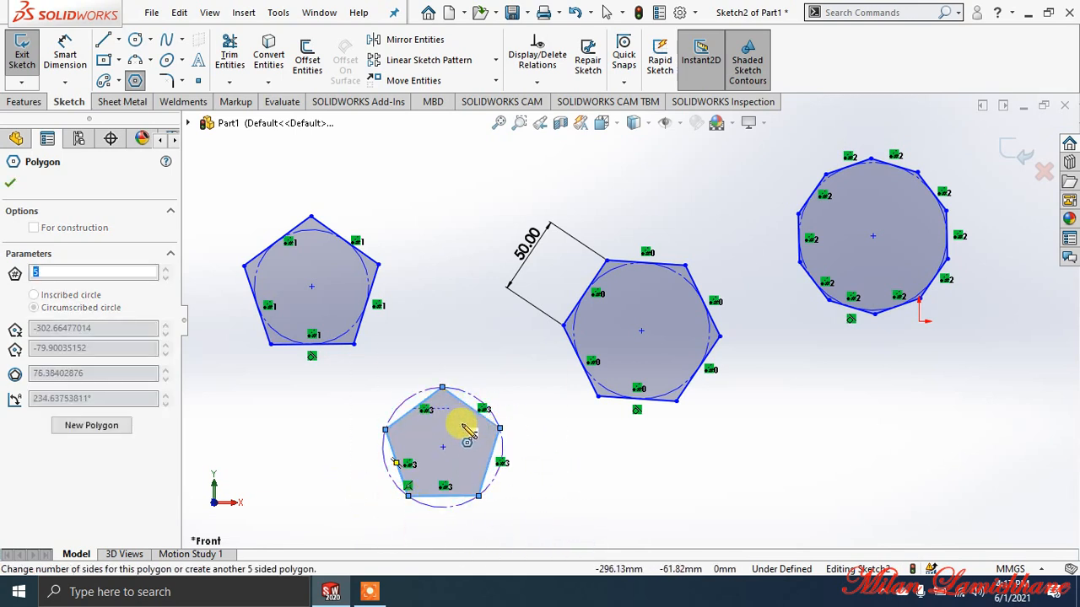
{"action": "left_click", "coordinate": [17, 179]}
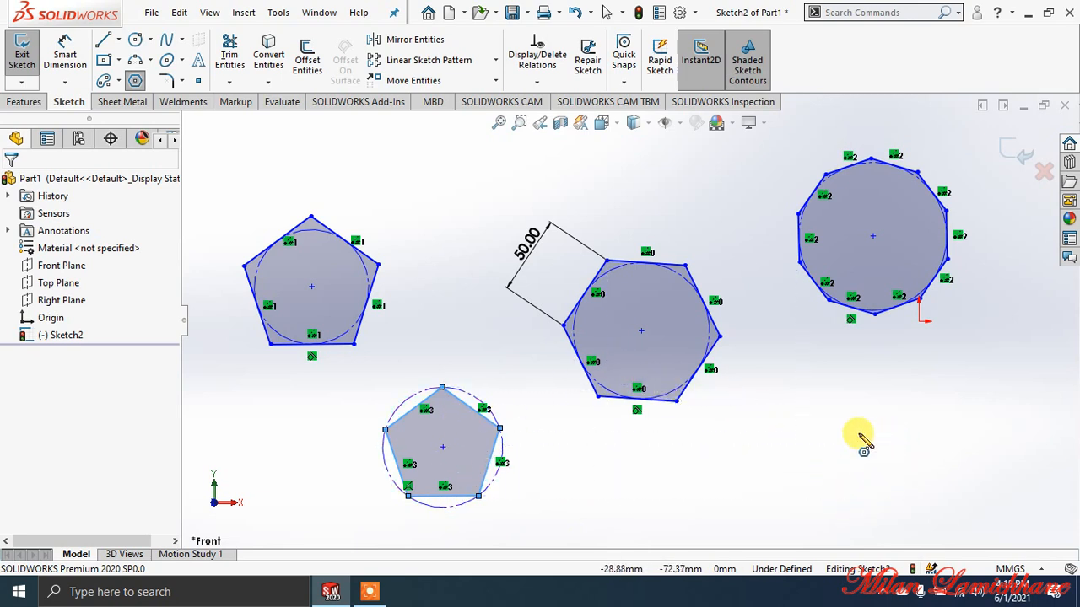
{"action": "key", "text": "f"}
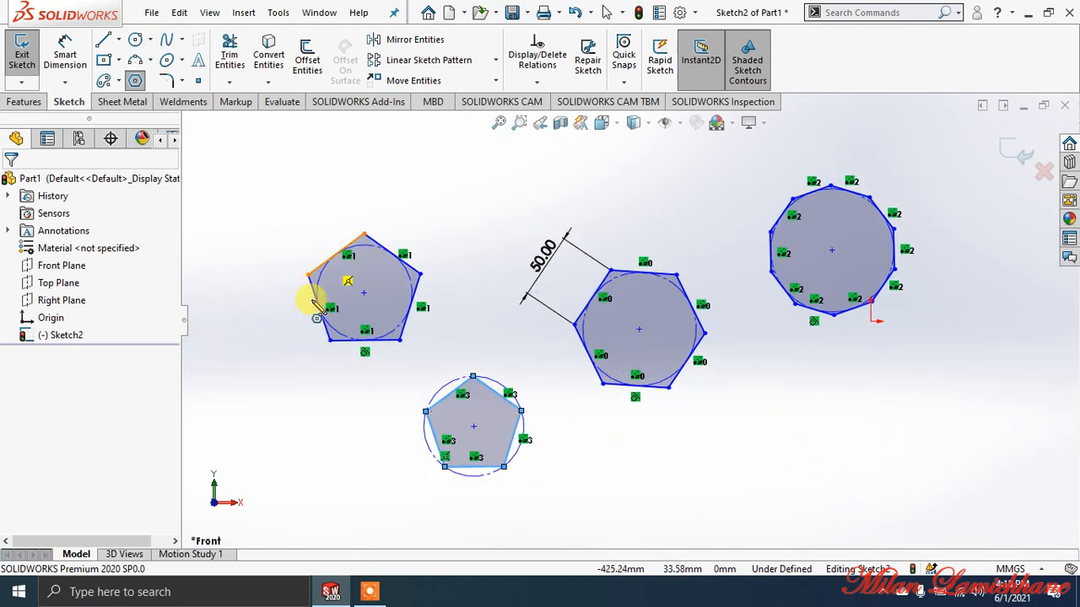